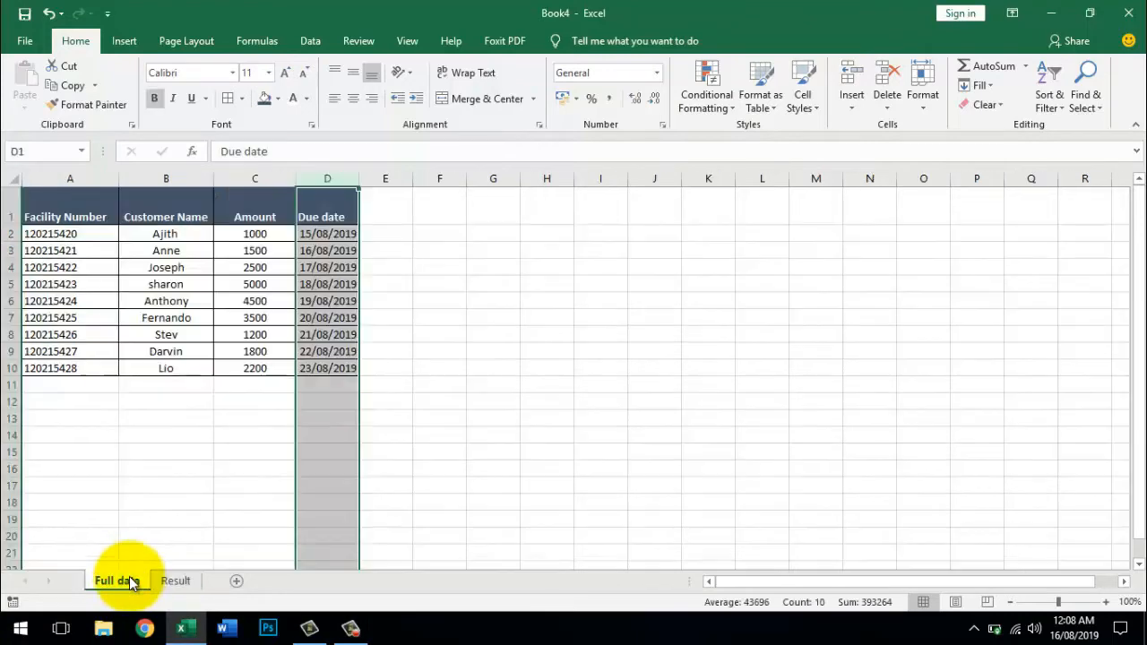
Step: Examine the Facility Number, Customer Name, Amount and Due date columns in Full data and the Facility Number column in Result
left_click(162, 585)
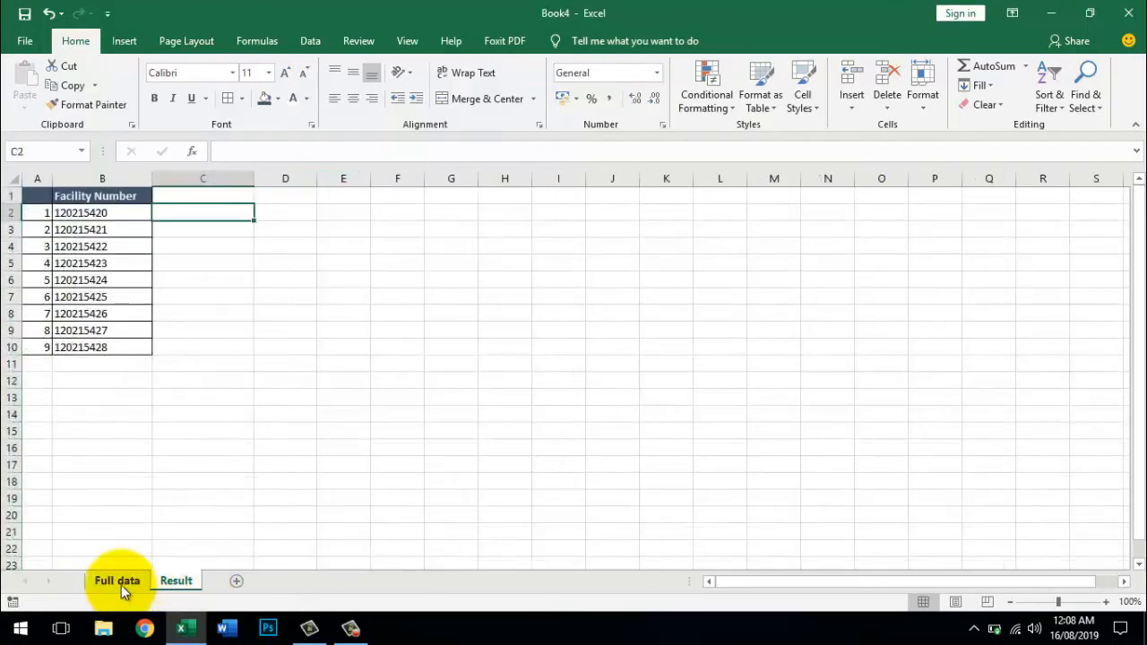
left_click(121, 585)
left_click(163, 484)
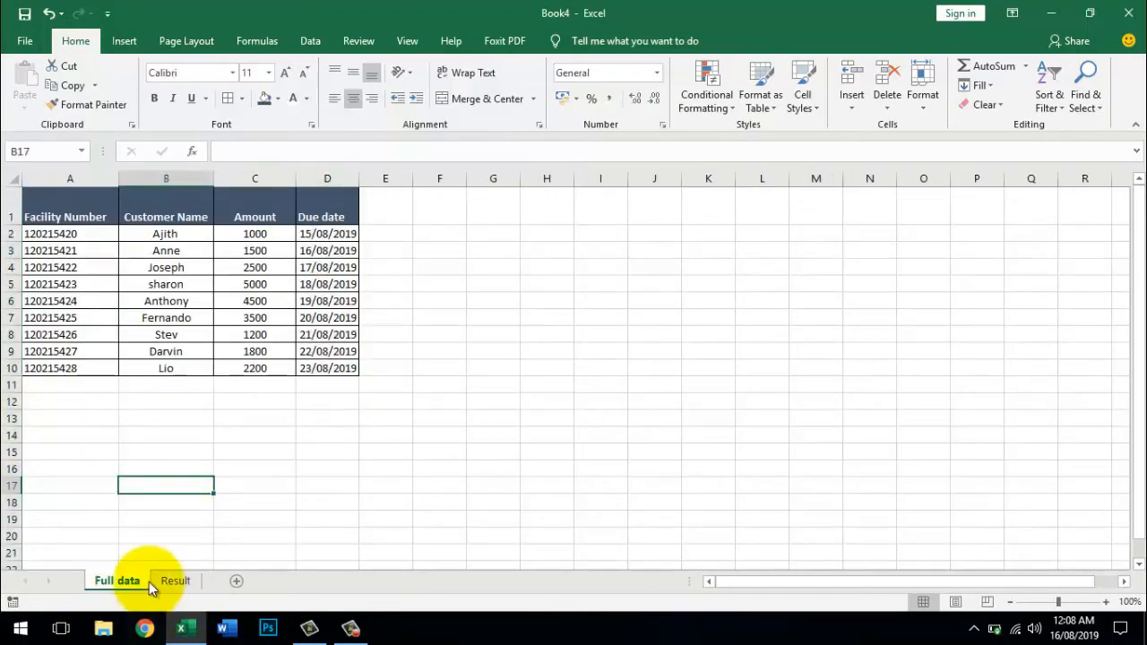
left_click(174, 582)
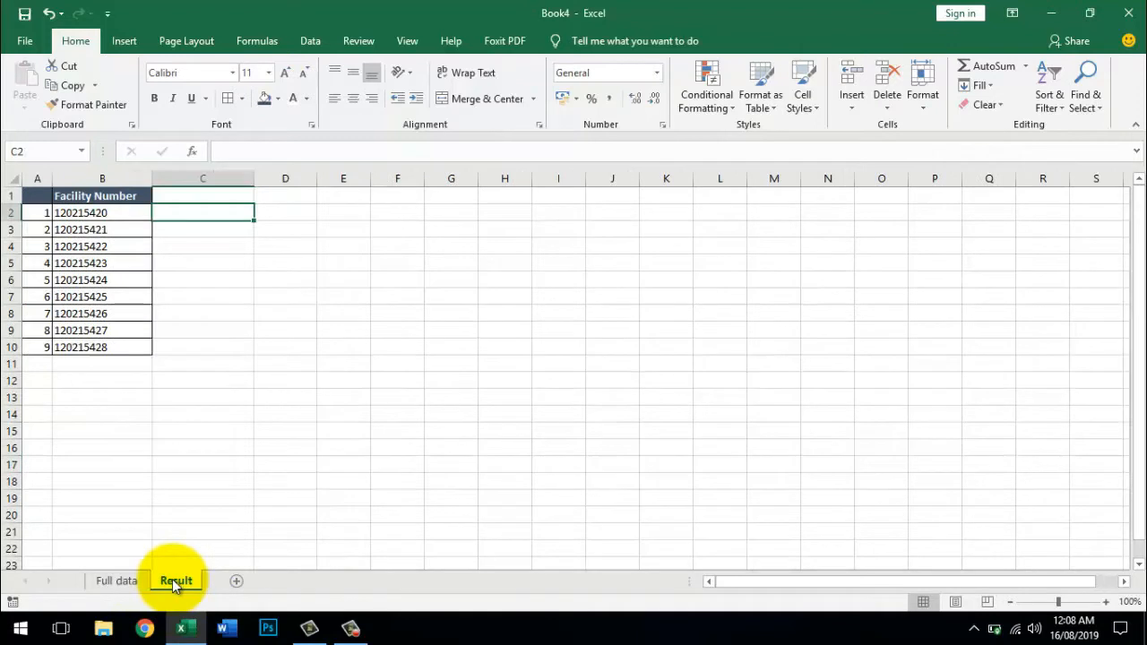
left_click(121, 580)
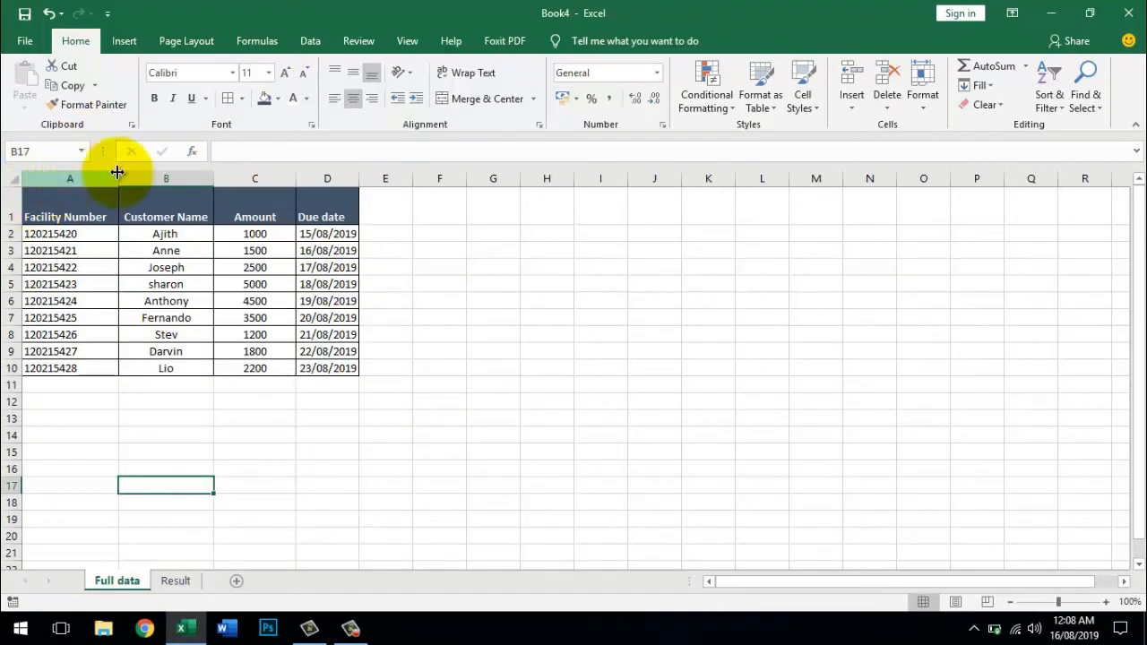
left_click(61, 180)
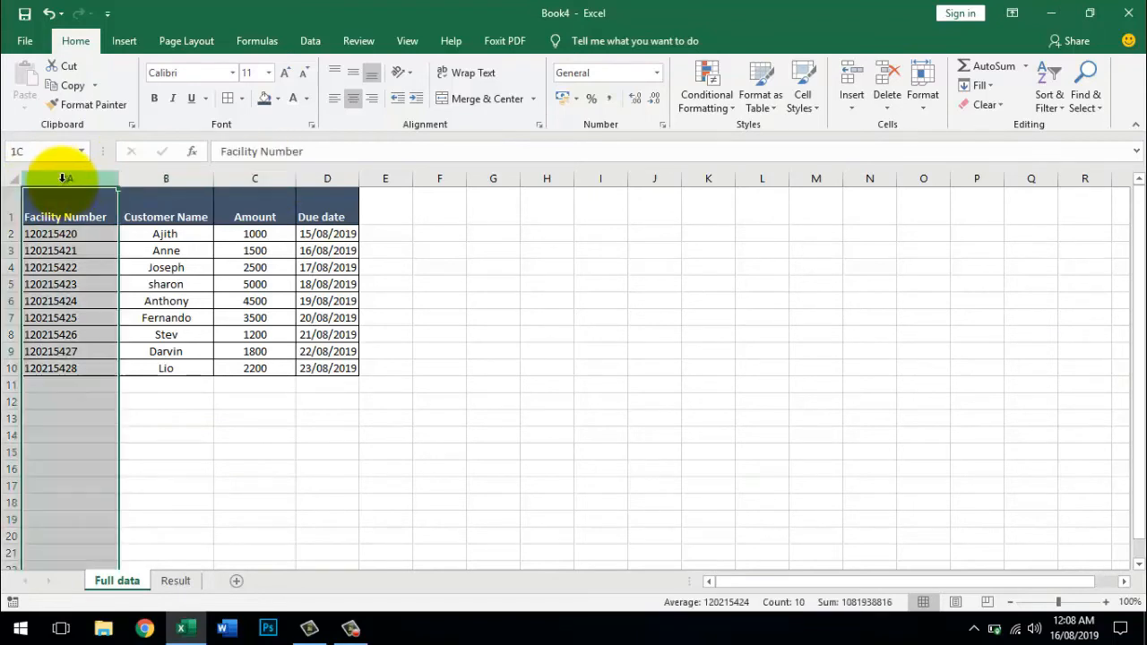
left_click(206, 179)
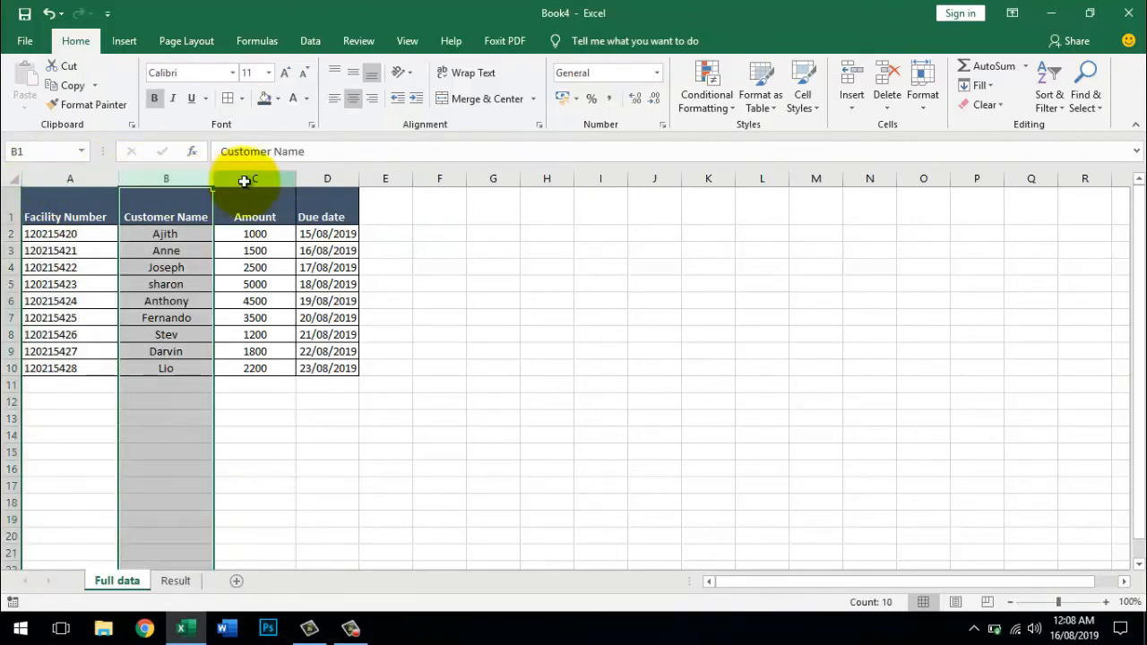
left_click(251, 179)
left_click(314, 177)
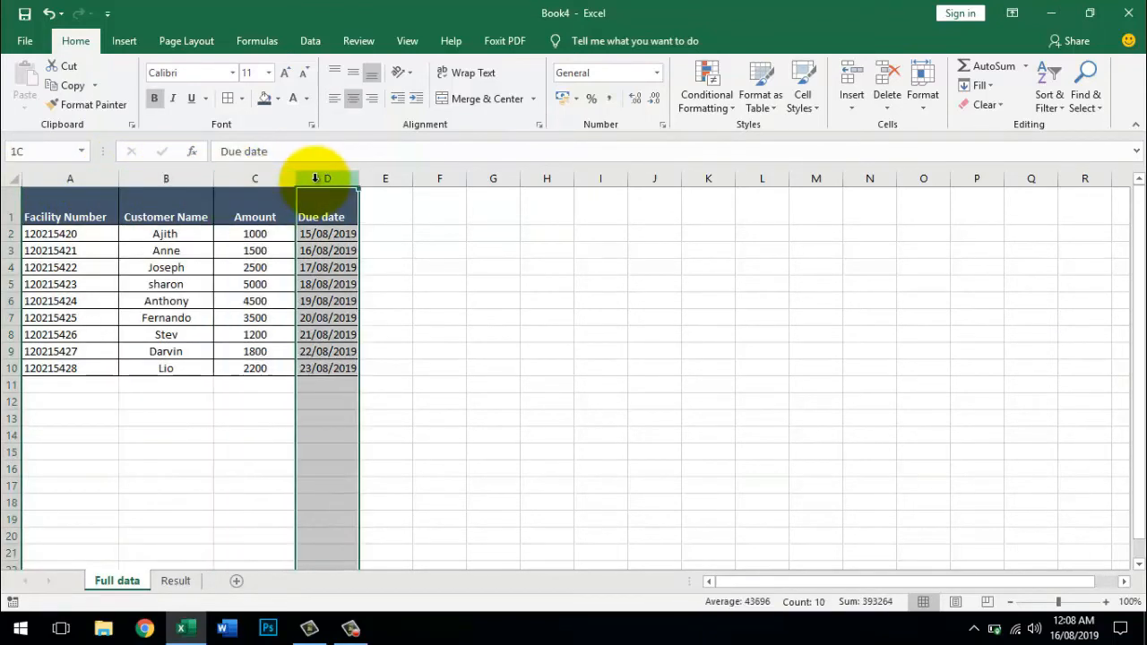
left_click(177, 580)
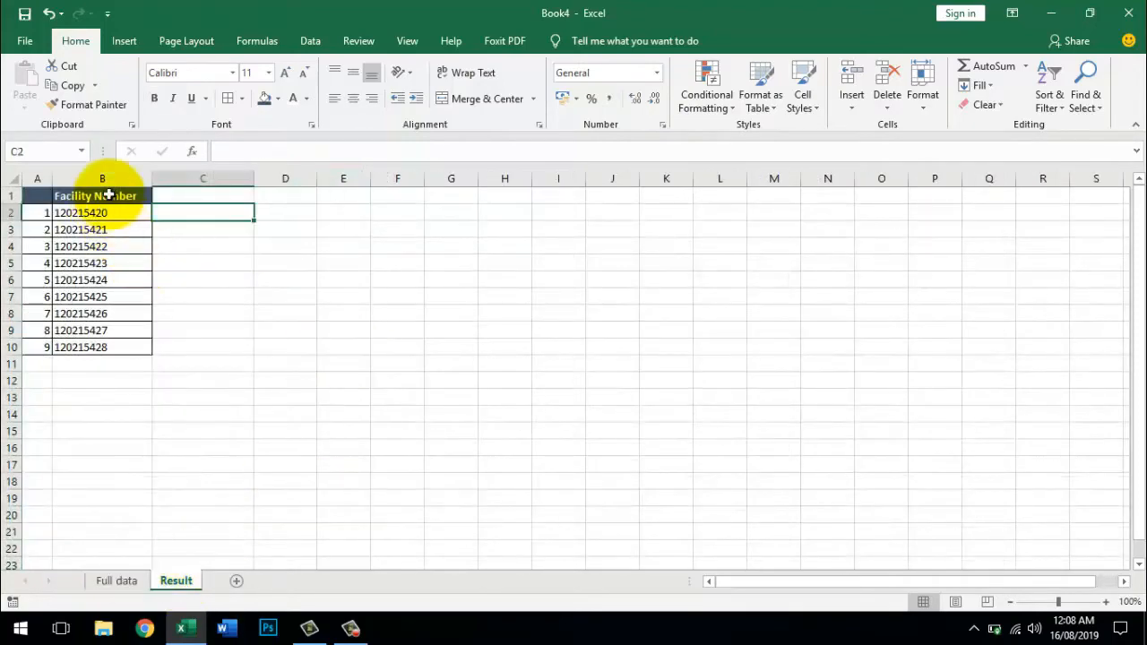
left_click(103, 179)
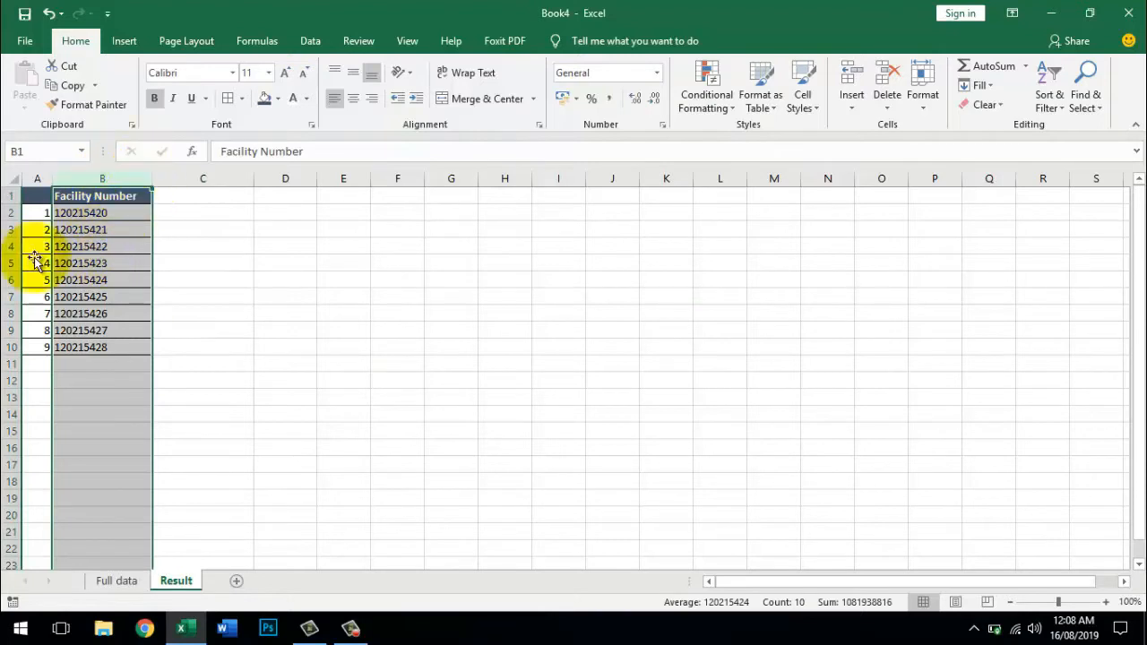
Step: Compare the Full data and Result sheets to identify the shared Facility Number key and the customer name, amount and due date columns to bring over
left_click(133, 581)
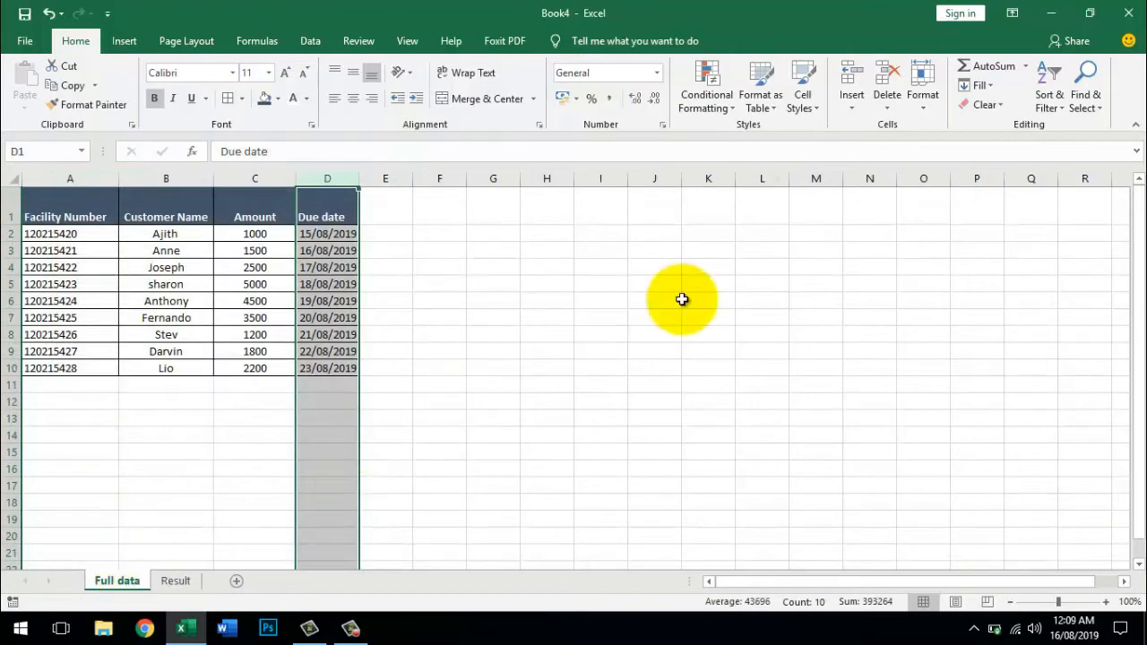
left_click(85, 178)
left_click(184, 454)
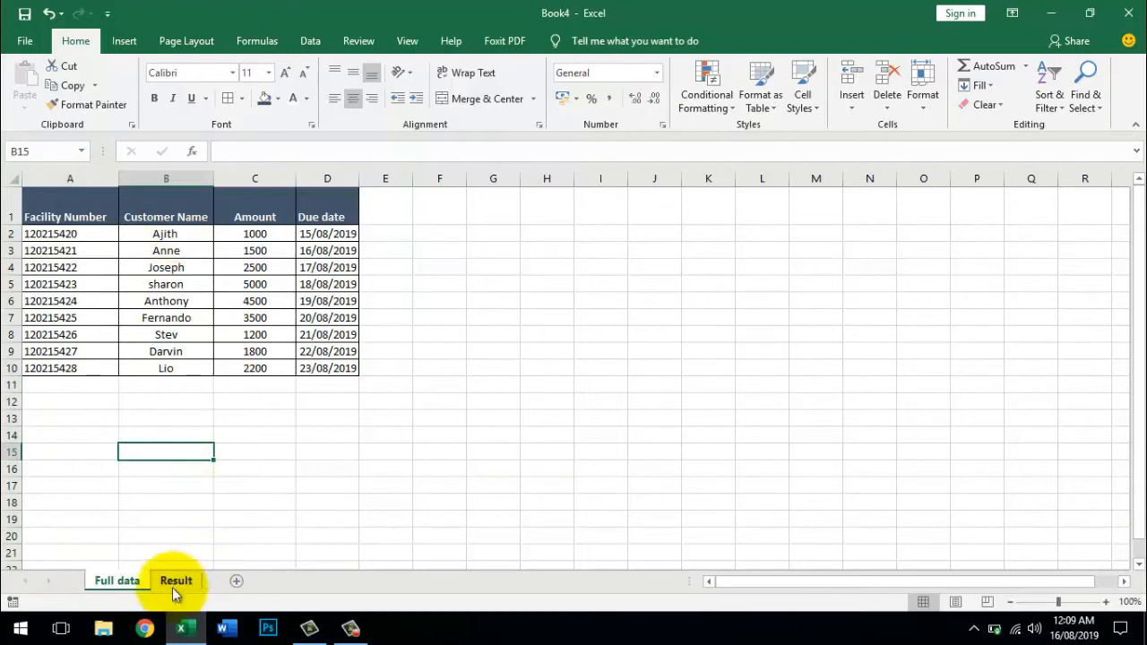
left_click_drag(175, 179, 307, 188)
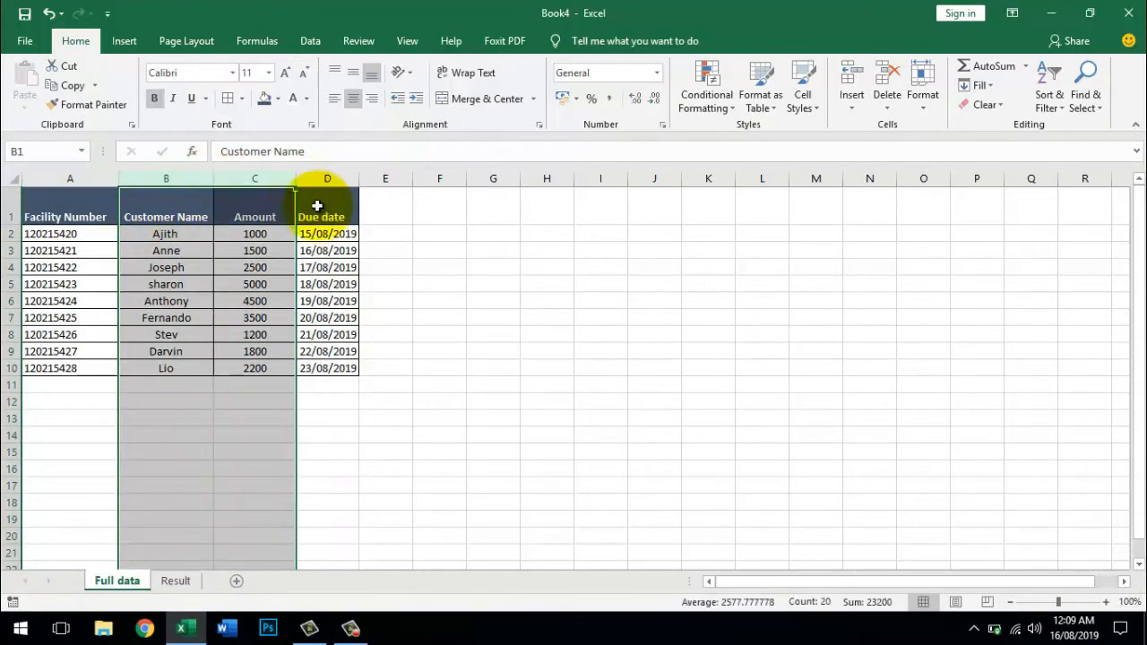
left_click(175, 580)
left_click(184, 217)
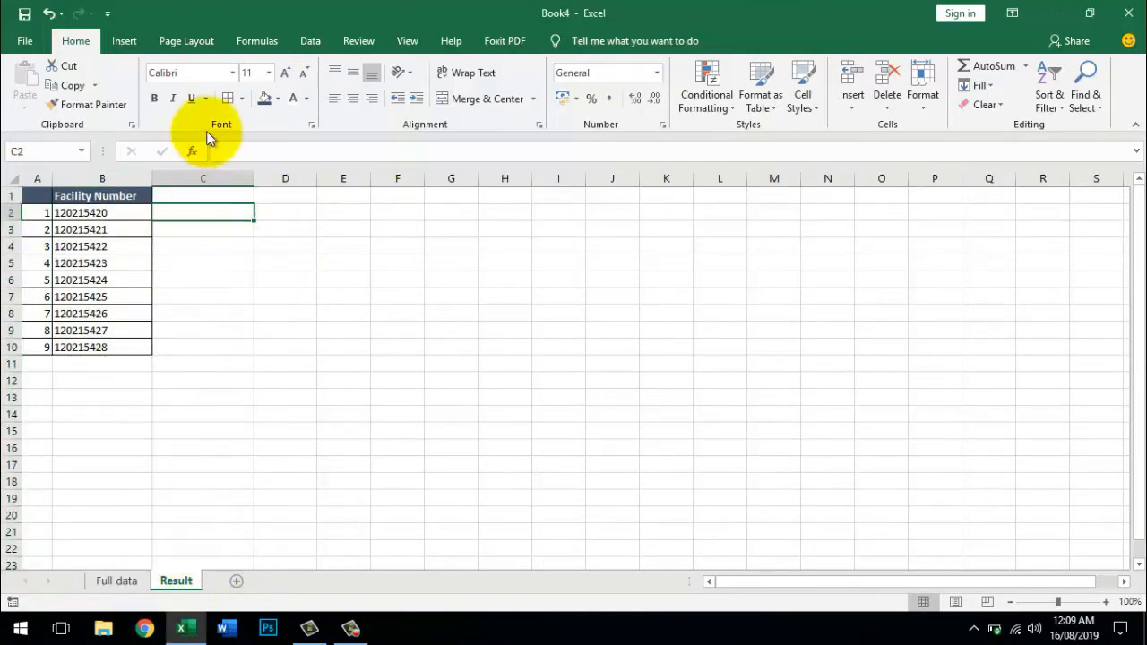
left_click(125, 581)
left_click(257, 202)
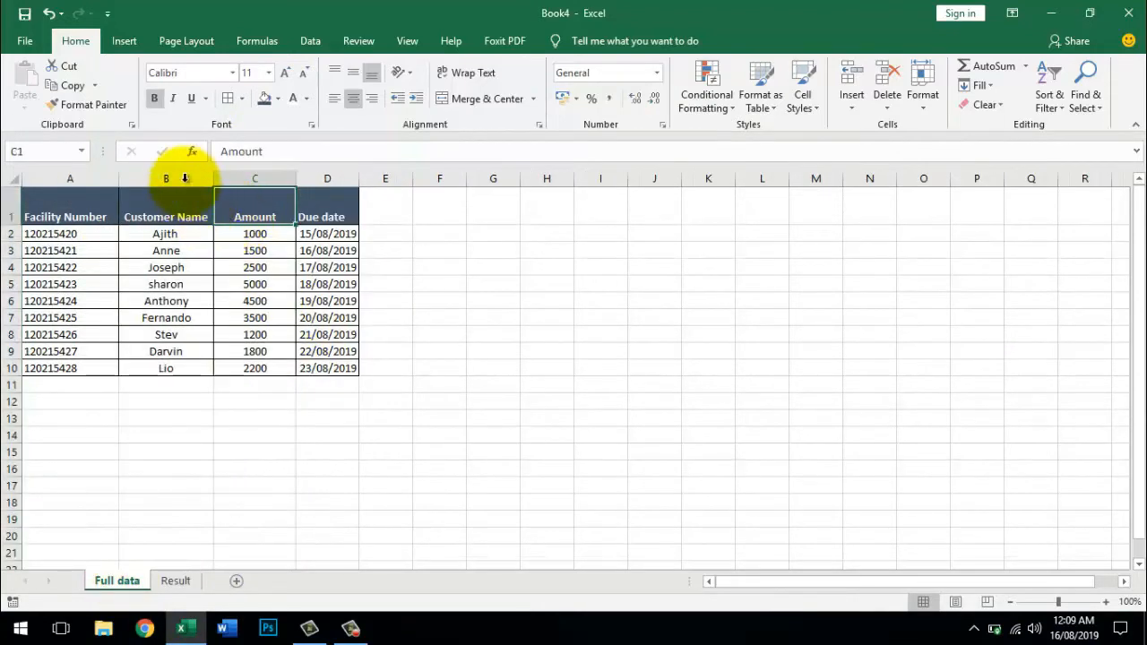
left_click_drag(170, 178, 328, 196)
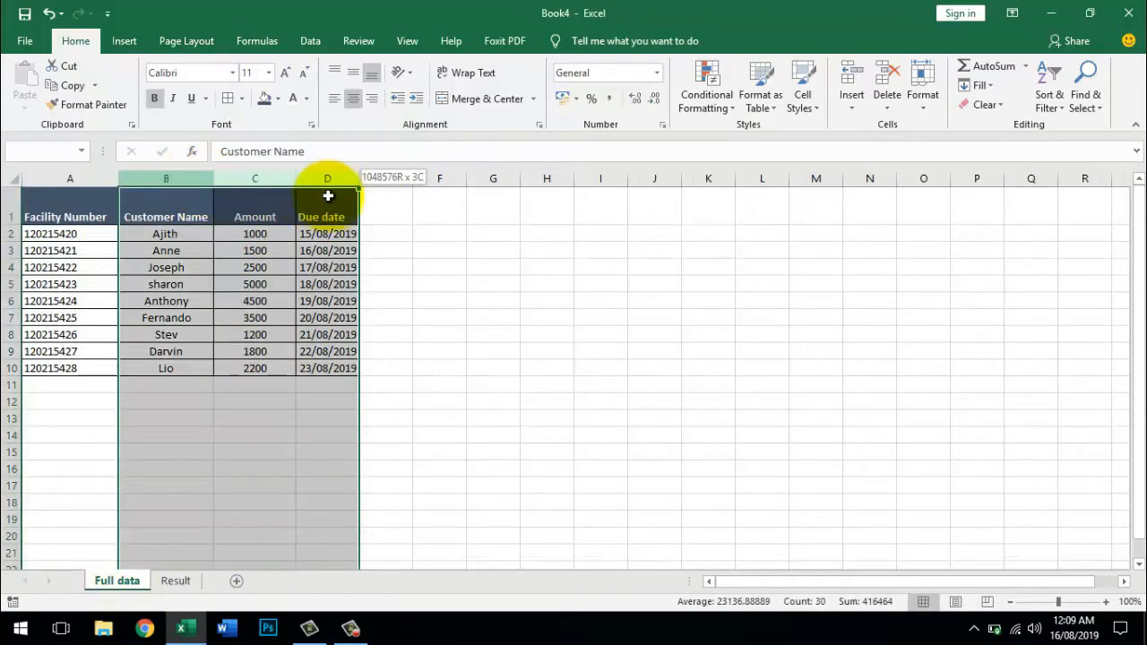
left_click(176, 580)
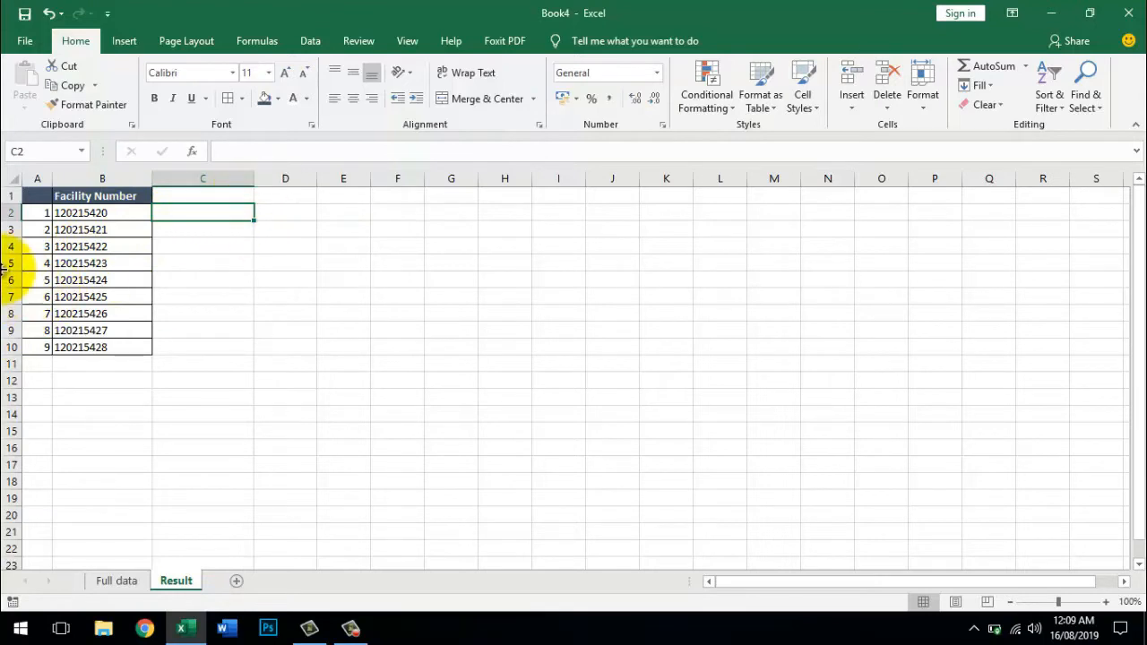
left_click(116, 581)
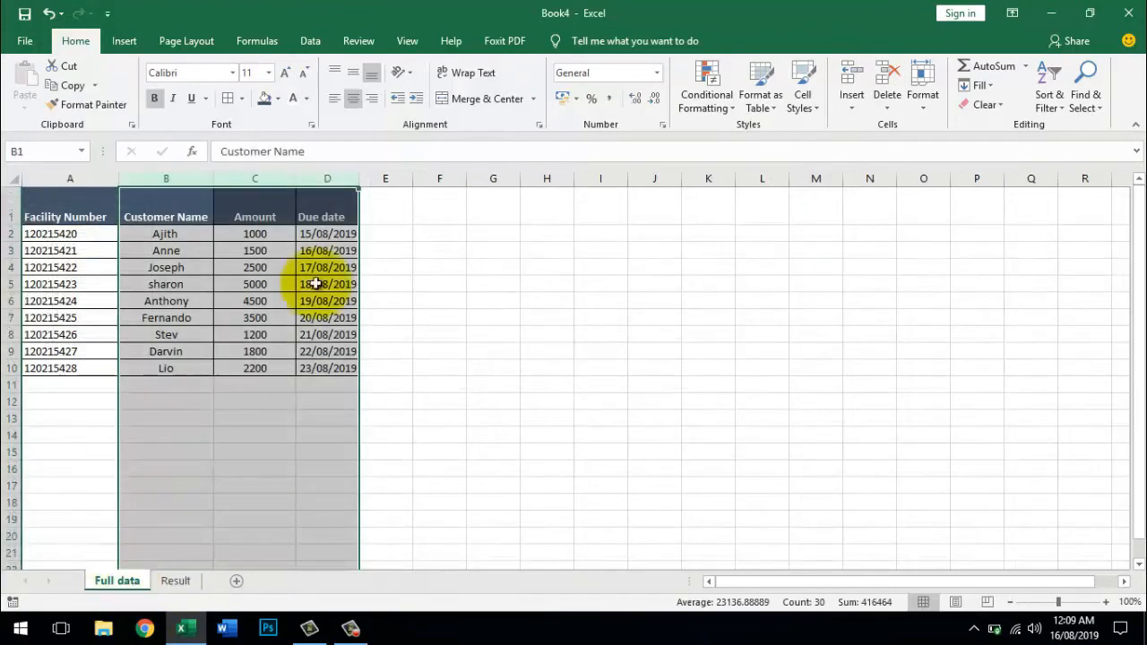
left_click(166, 178)
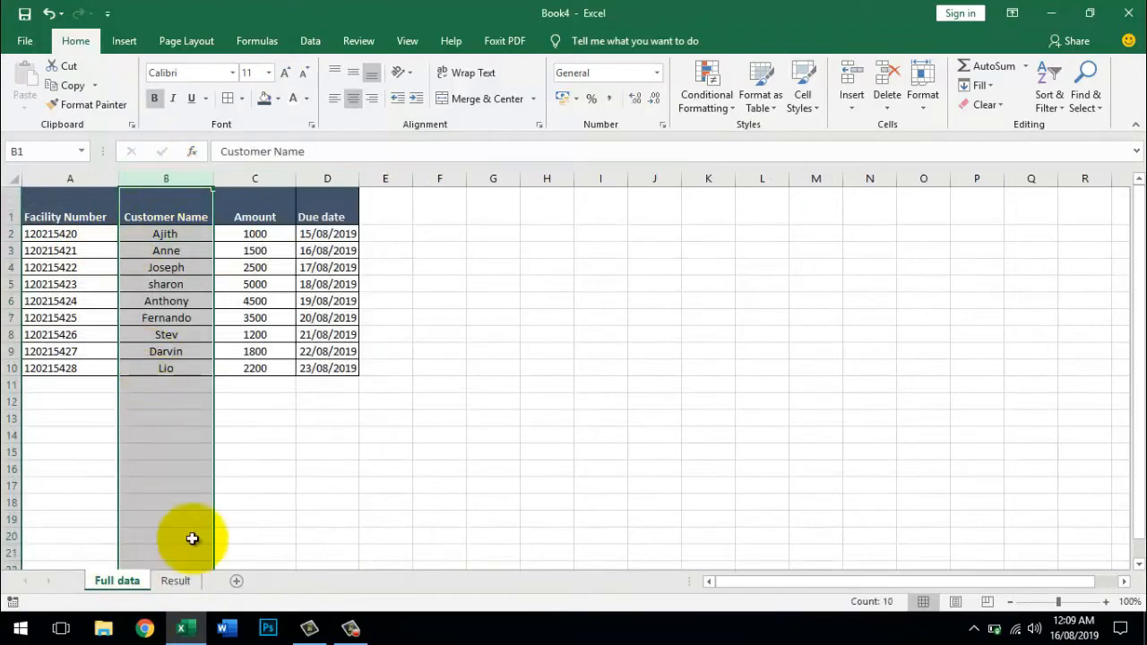
Step: Start a VLOOKUP formula in cell C2 of the Result sheet with column B:B as the lookup value
left_click(183, 586)
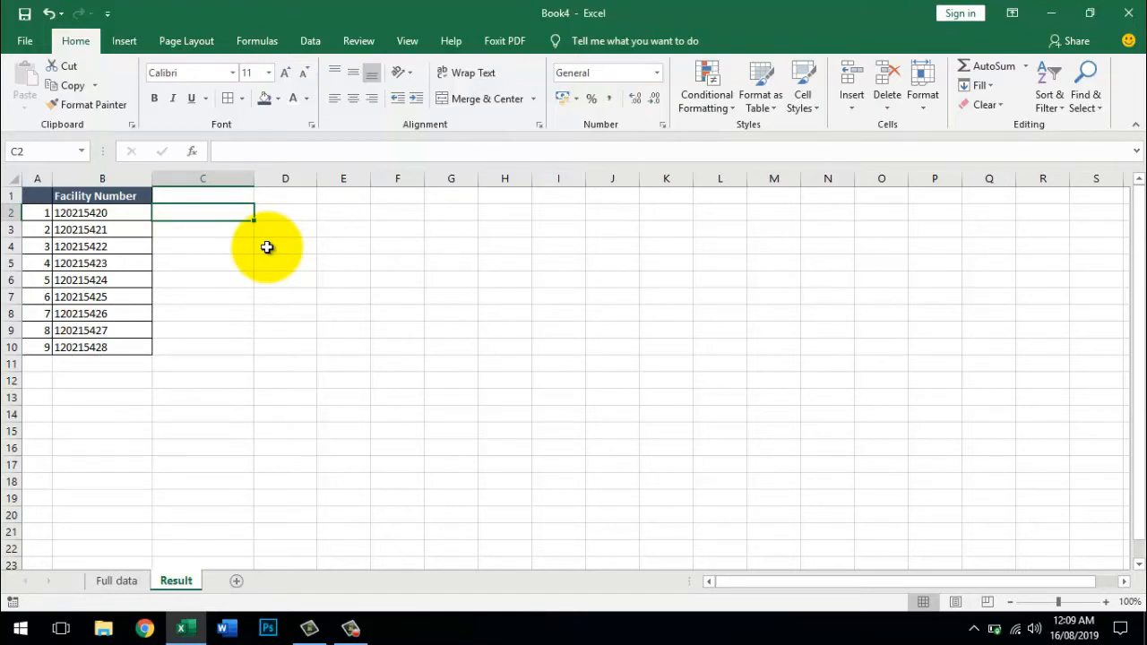
type("=")
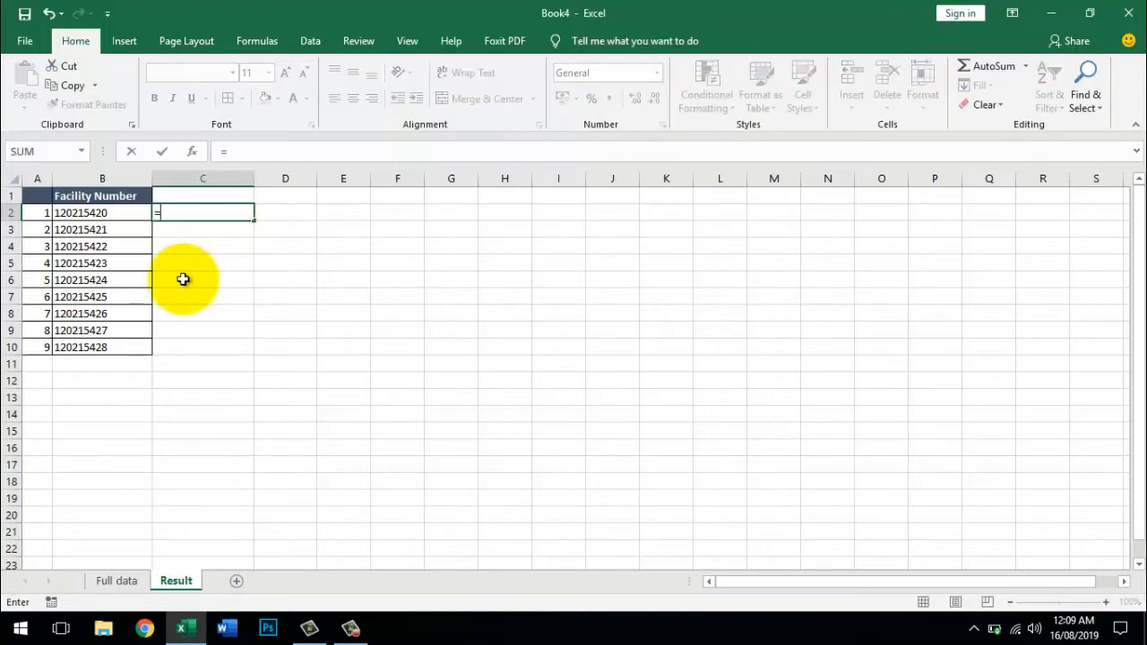
type("v")
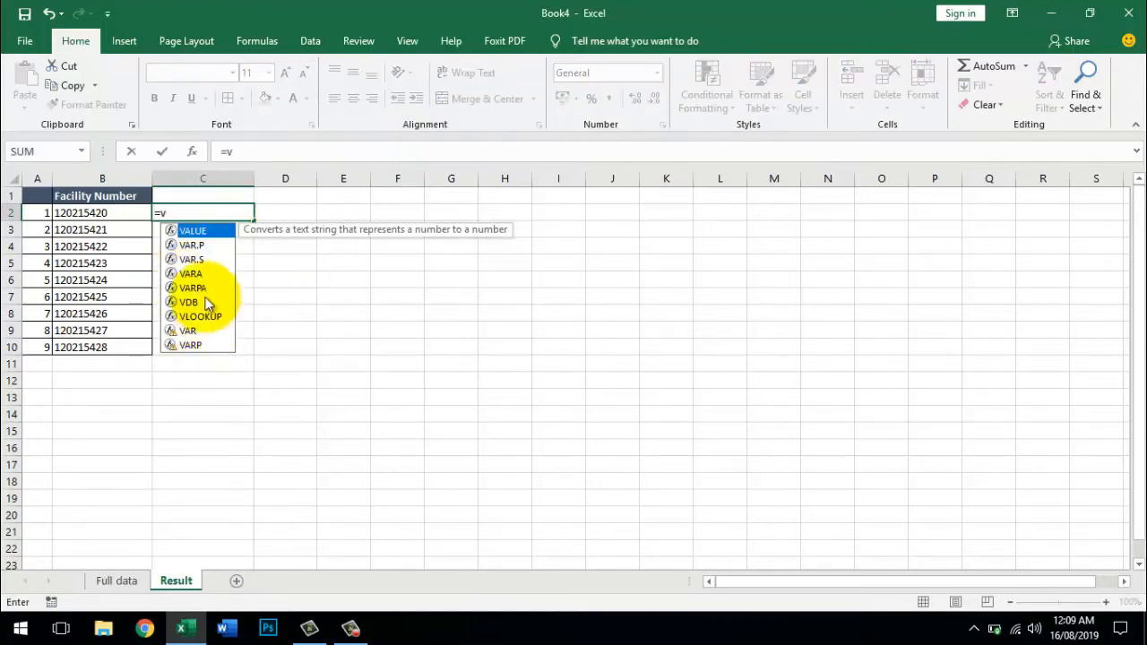
left_click(196, 318)
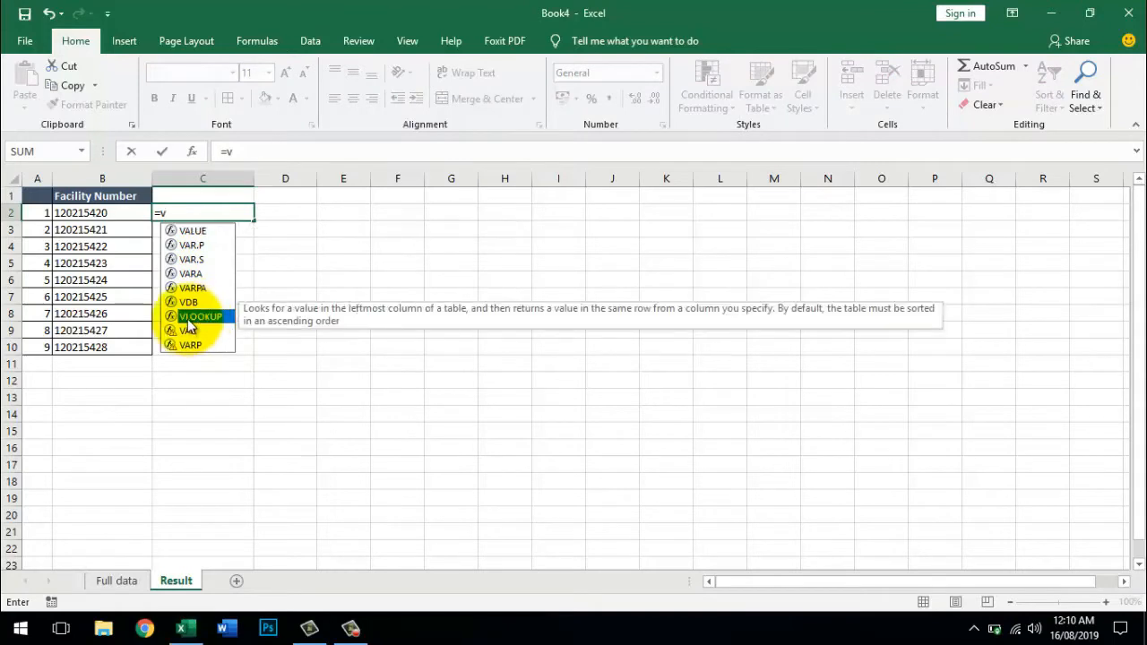
double_click(190, 319)
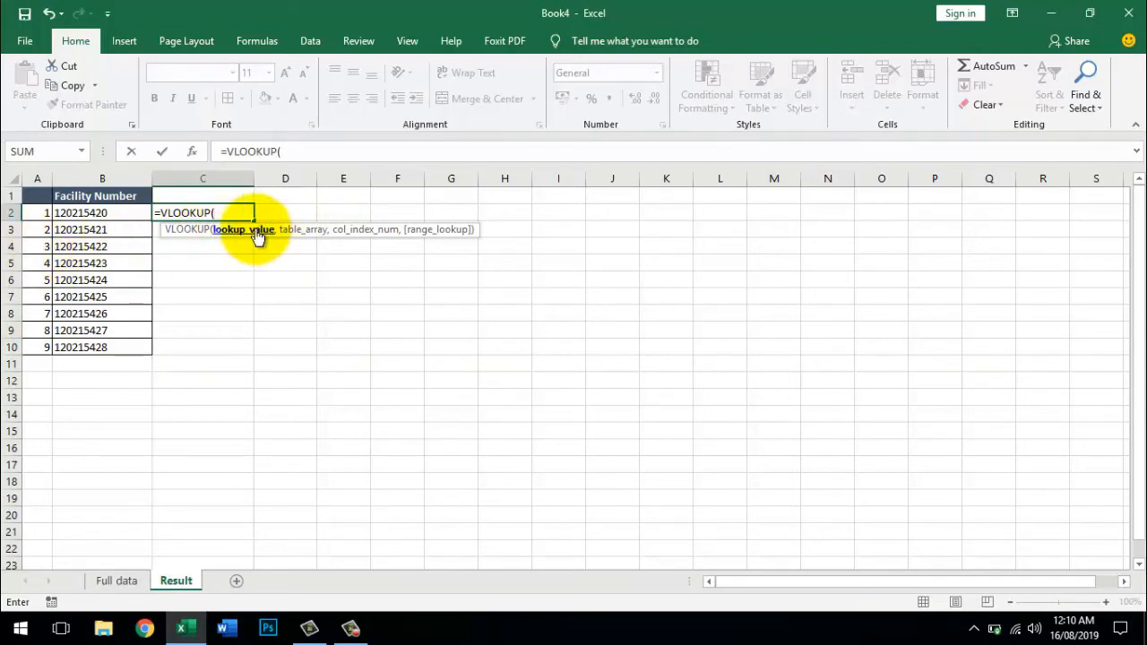
left_click(104, 177)
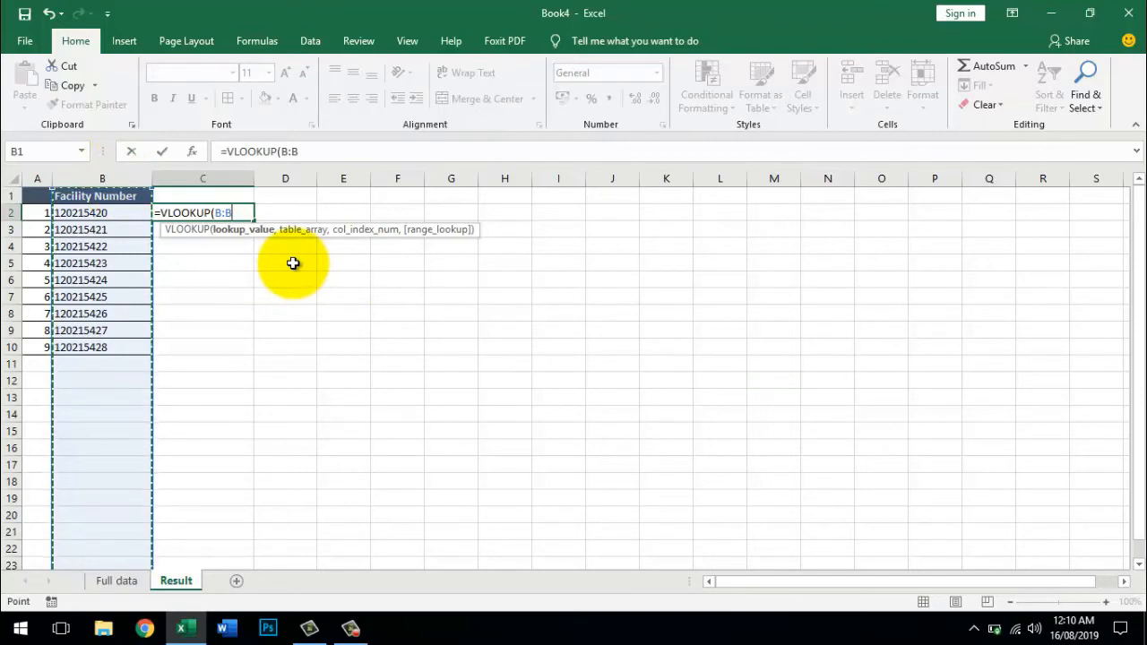
type(",")
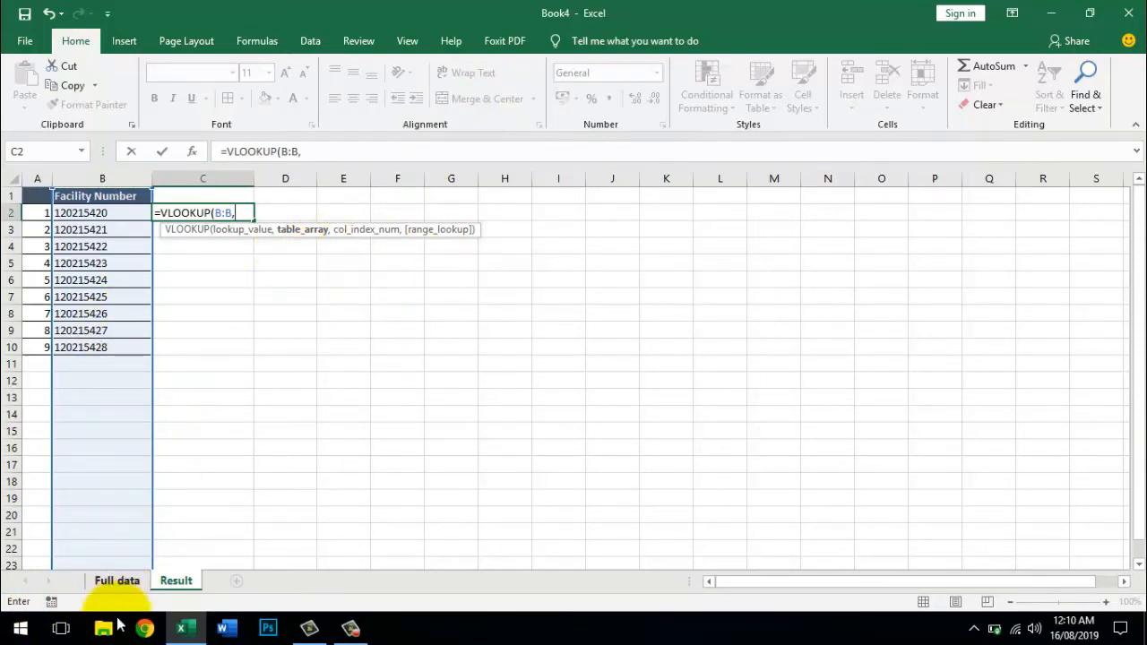
Step: Complete the C2 formula as =VLOOKUP(B:B,'Full data'!A:D,2,) using columns A:D of the Full data sheet and column index 2
left_click(117, 580)
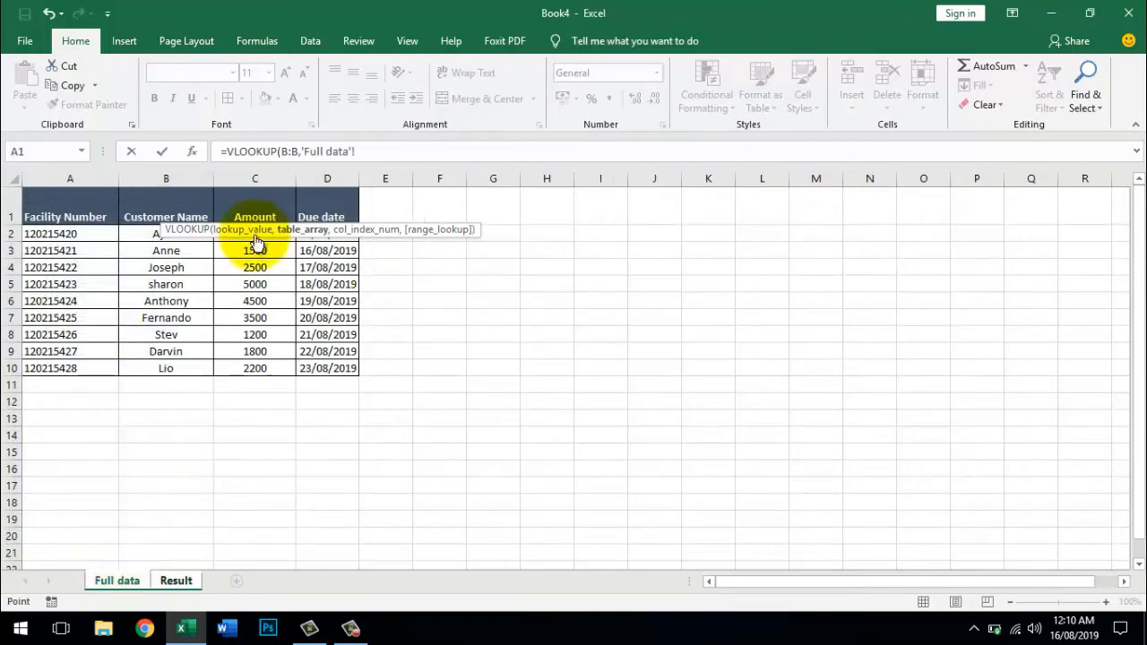
left_click_drag(70, 177, 319, 188)
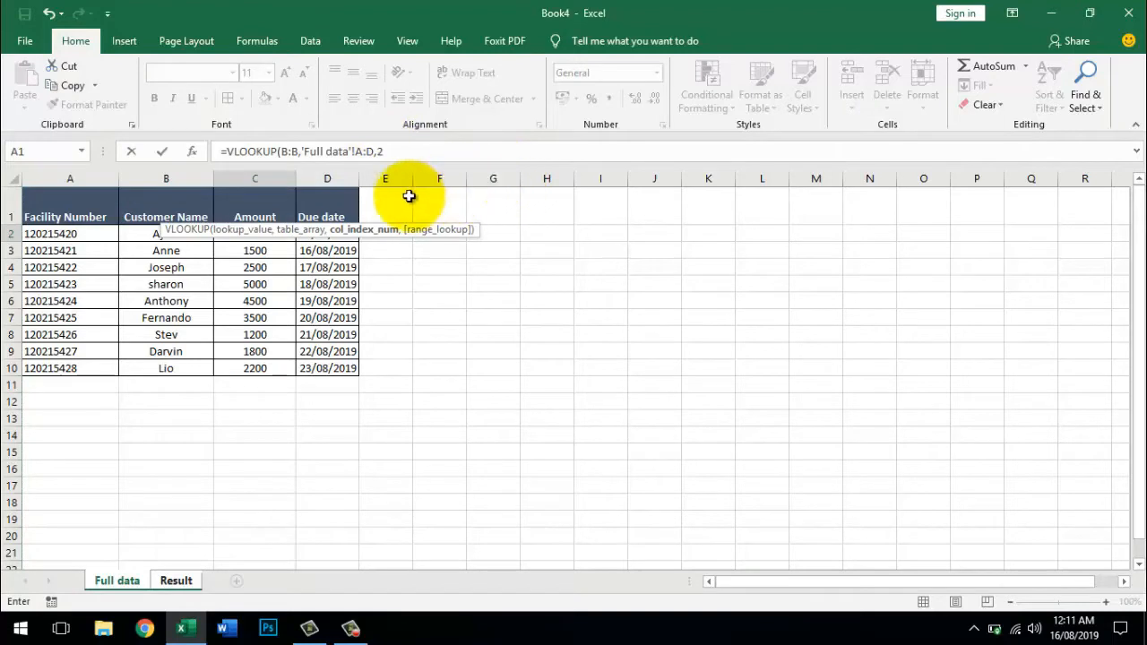
type(",")
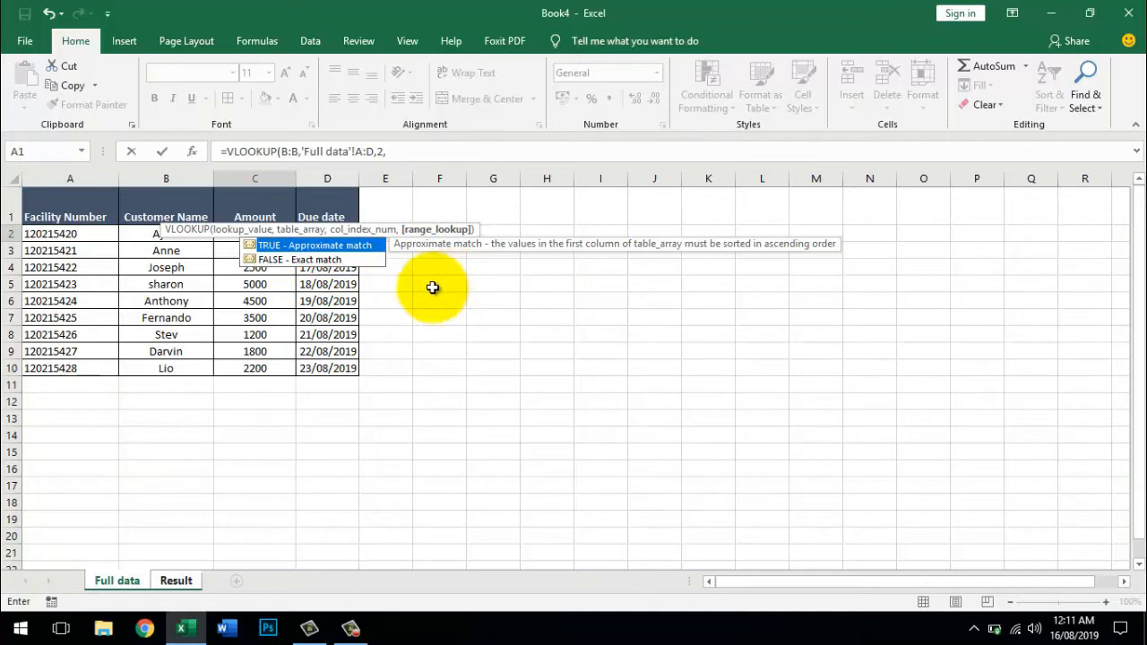
left_click(298, 260)
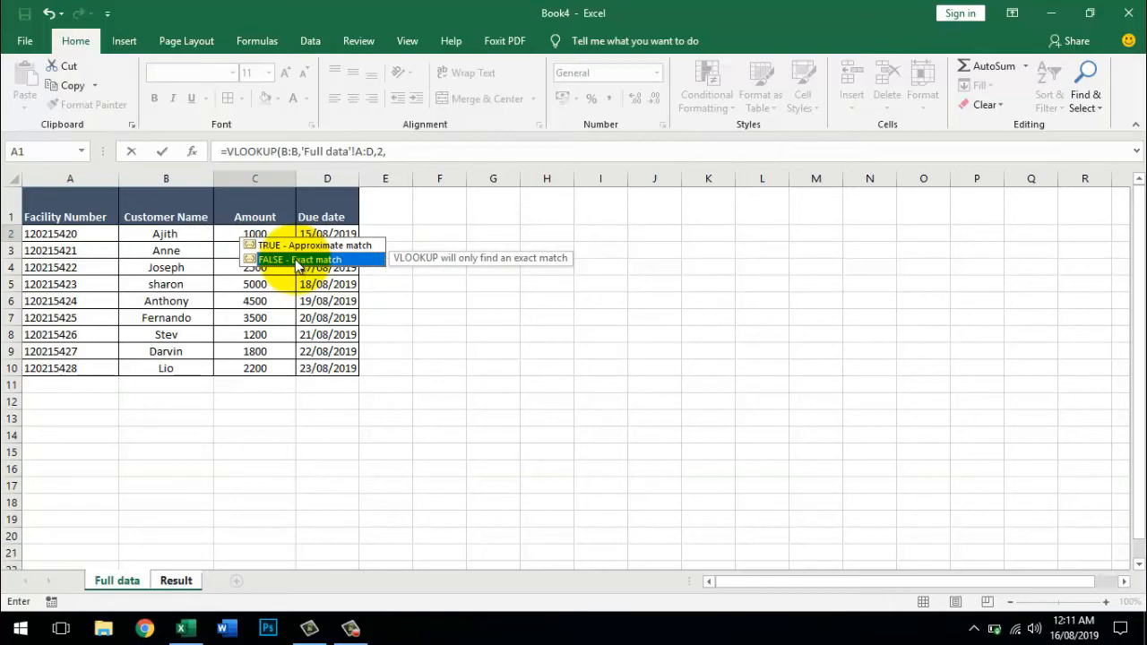
double_click(299, 260)
key("Return")
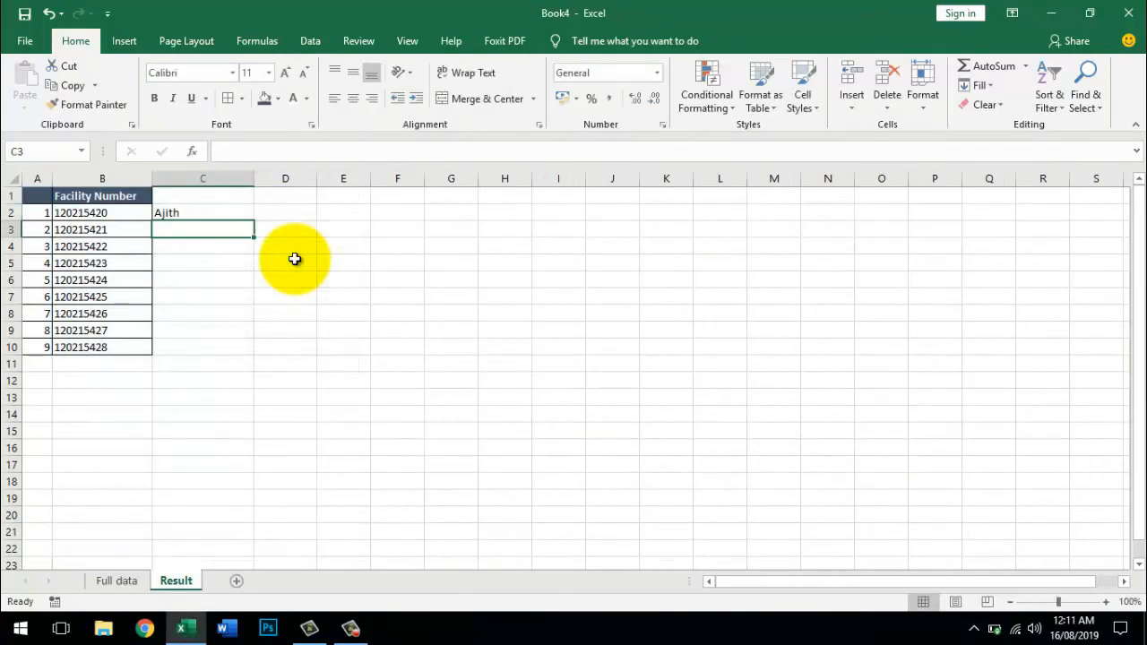
Step: Fill the VLOOKUP formula from C2 down to C10 in the Result sheet
left_click(170, 214)
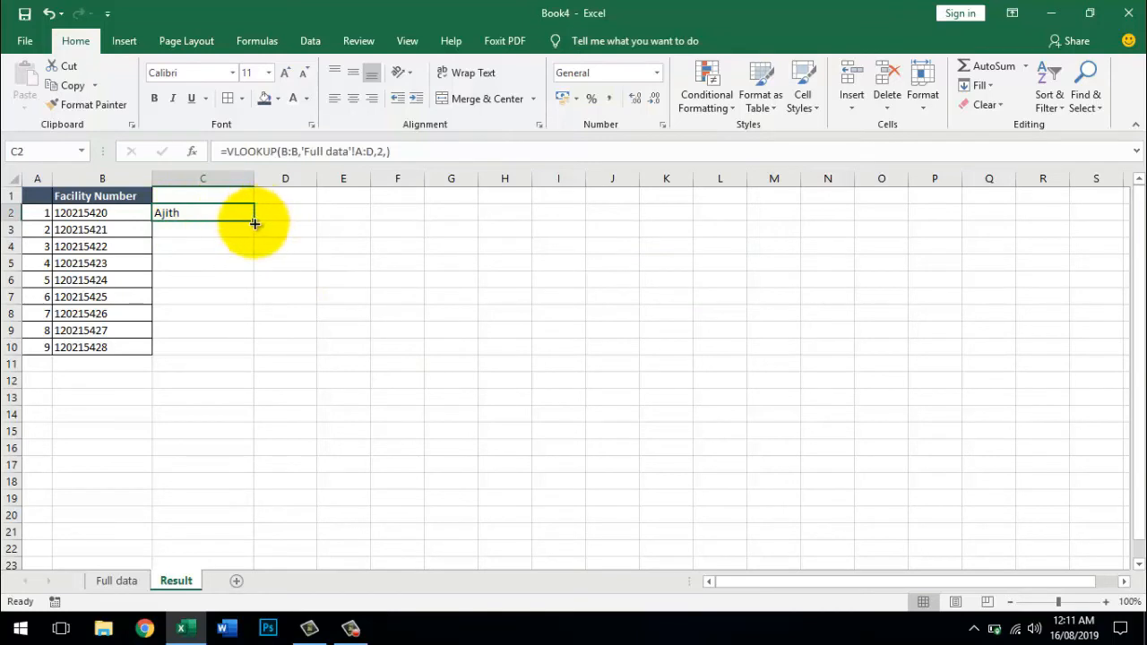
left_click(254, 223)
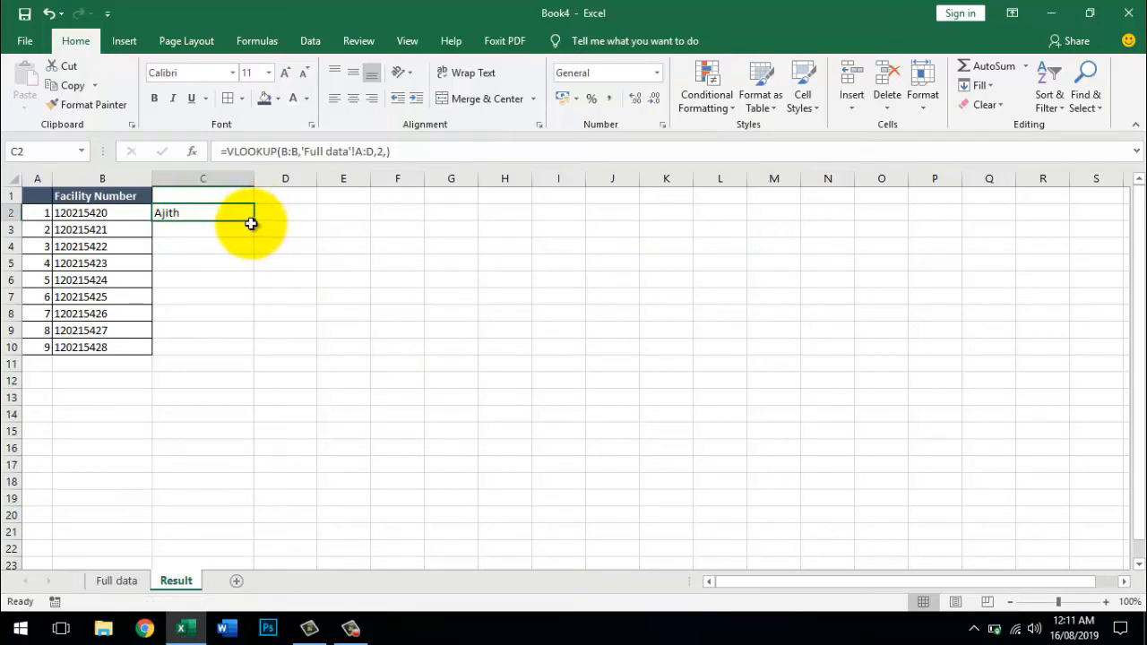
left_click_drag(252, 224, 237, 362)
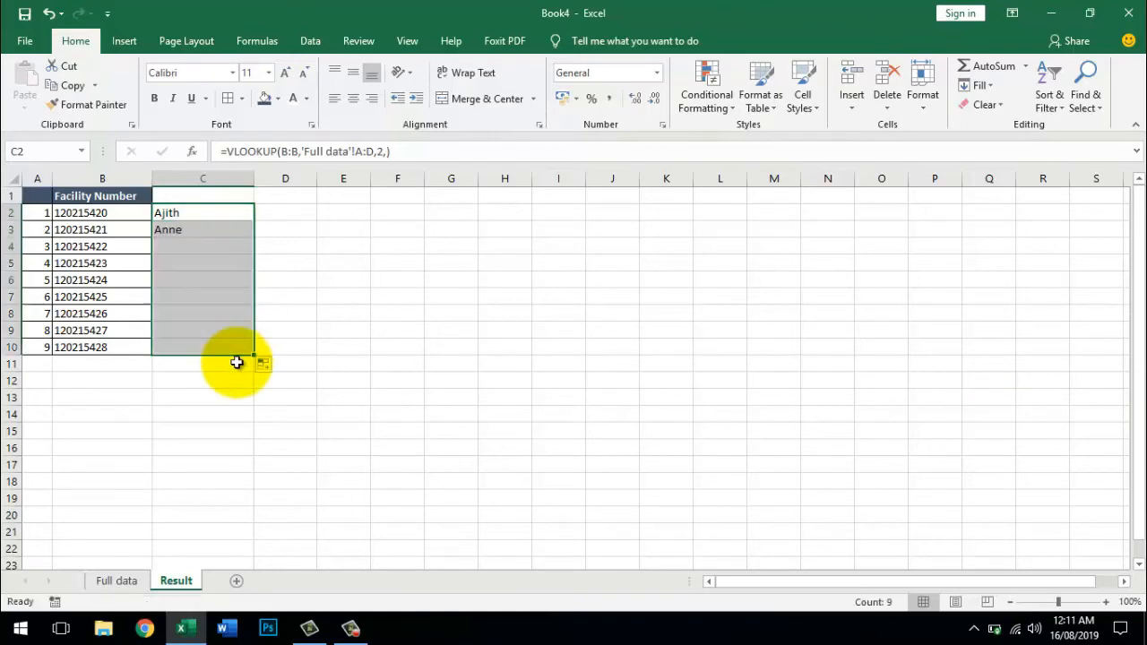
Step: Enter the header "customer name" in cell C1 above the looked-up names
left_click(179, 195)
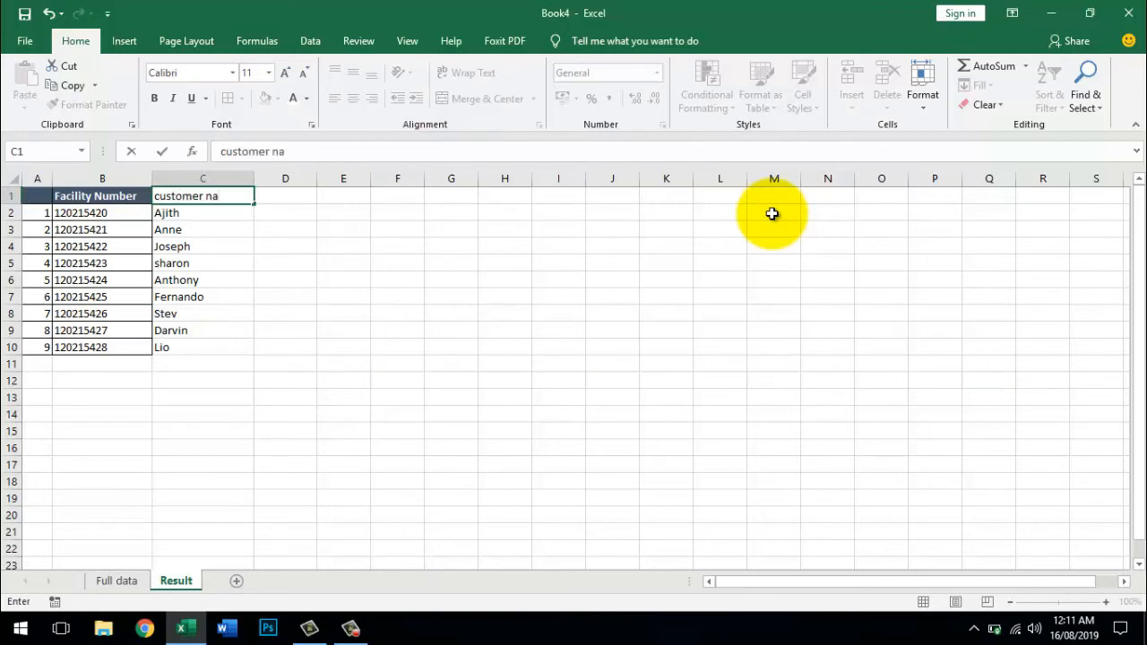
left_click(272, 296)
left_click(229, 198)
left_click(281, 197)
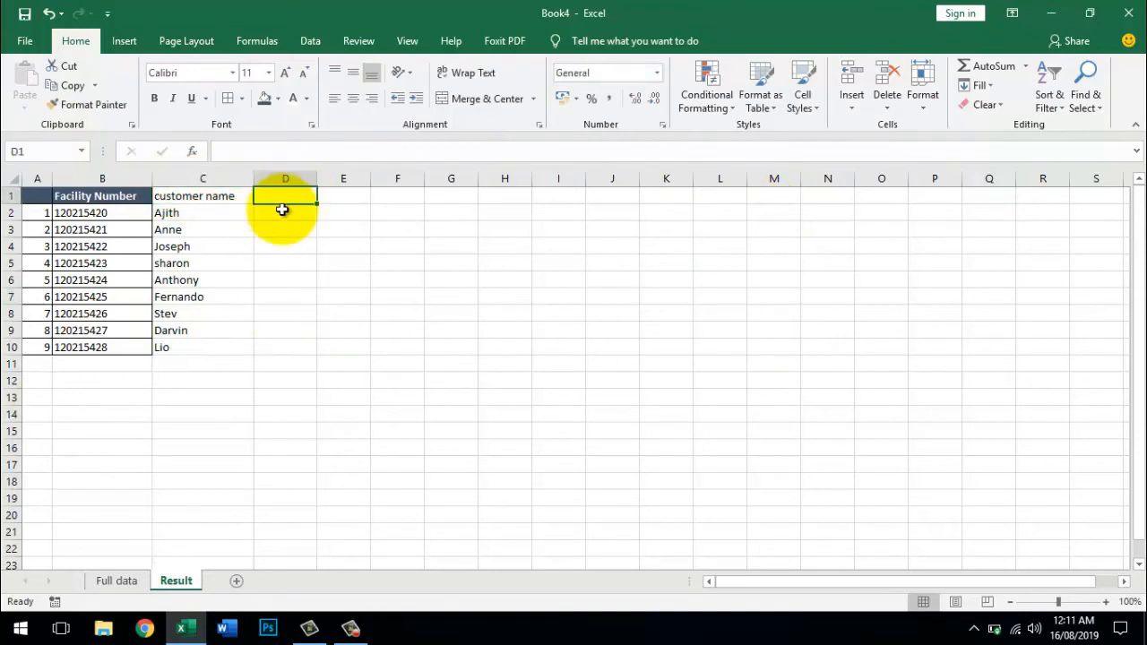
Step: Examine the Amount and Due date columns in the Full data sheet and return to cell D2 of the Result sheet
left_click(122, 582)
left_click(273, 234)
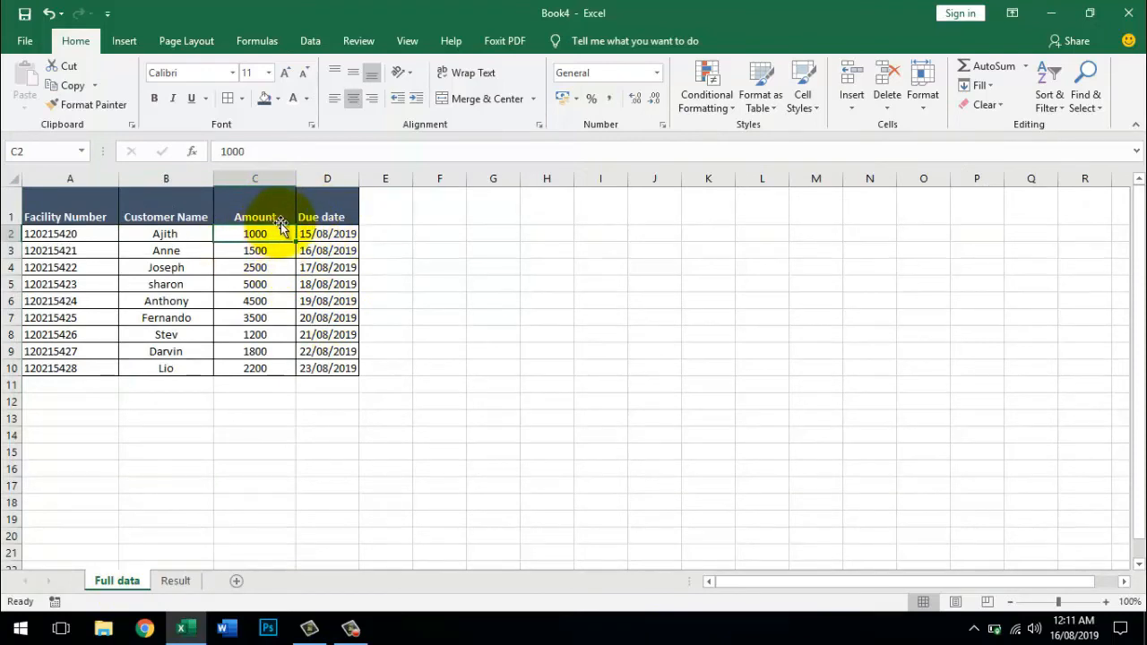
left_click(328, 217)
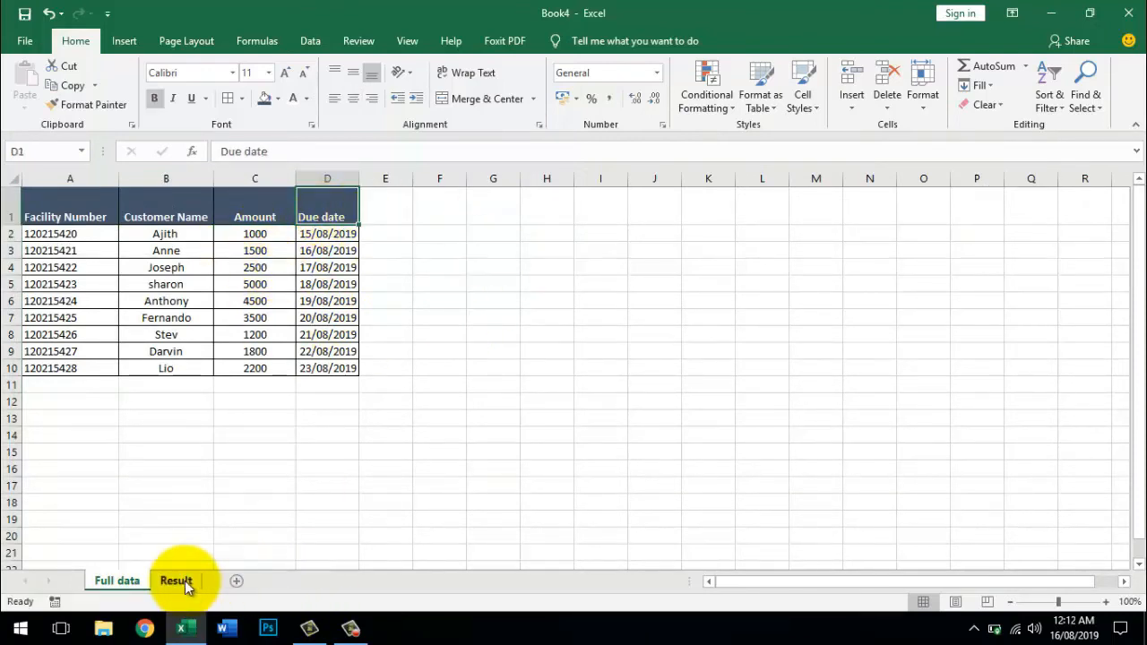
left_click(186, 583)
left_click(273, 217)
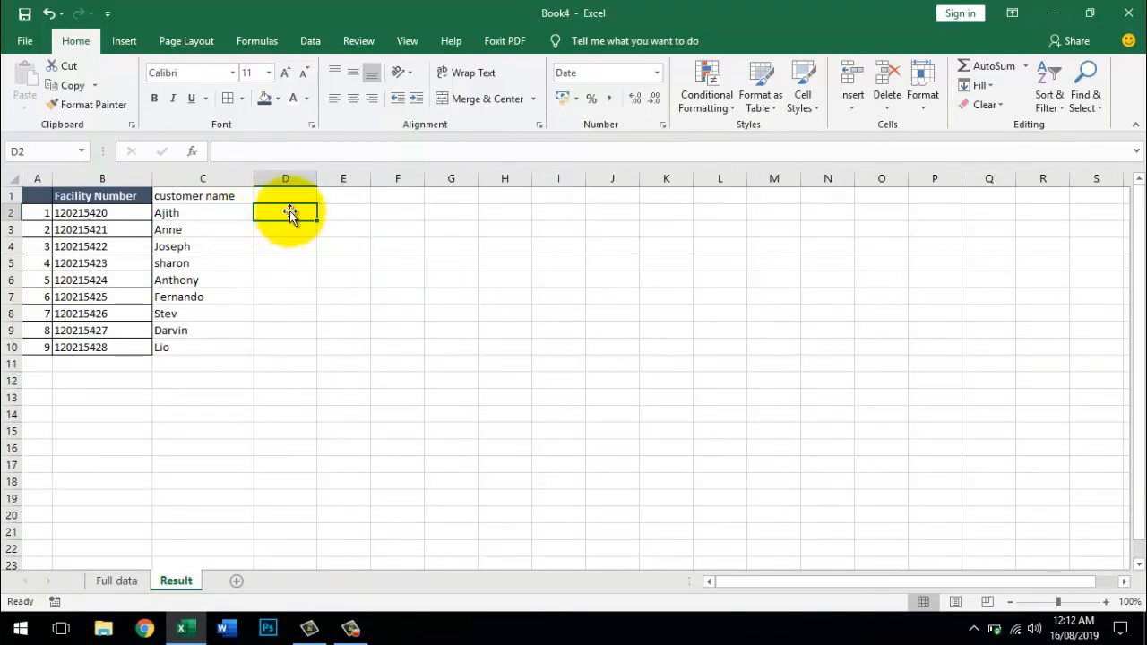
left_click(124, 582)
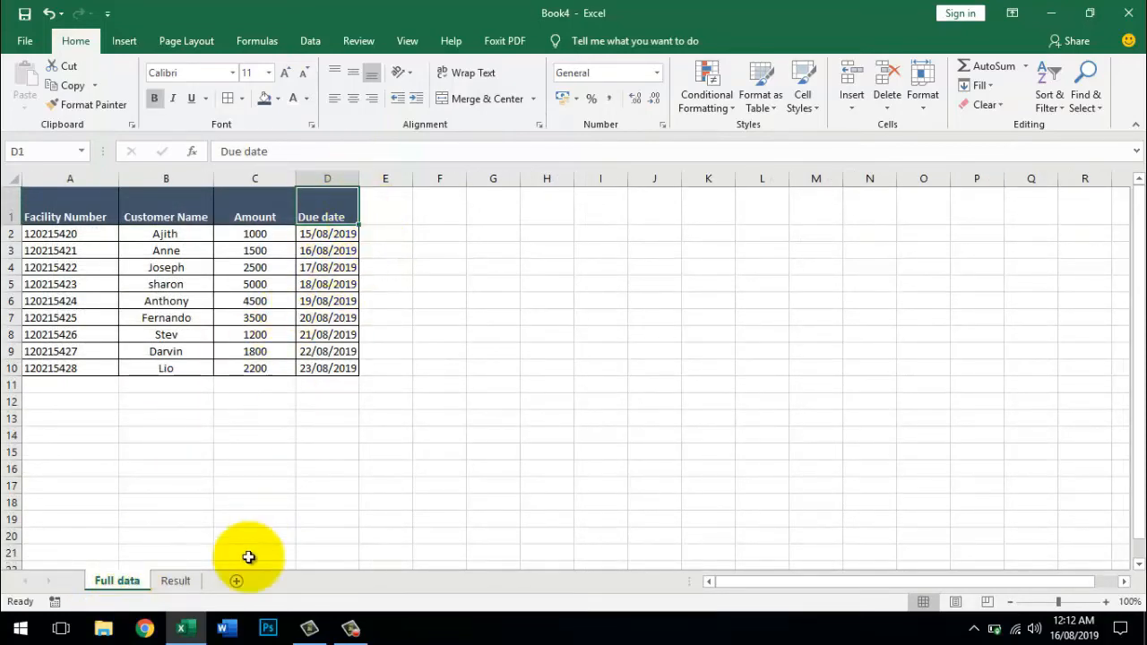
left_click(176, 580)
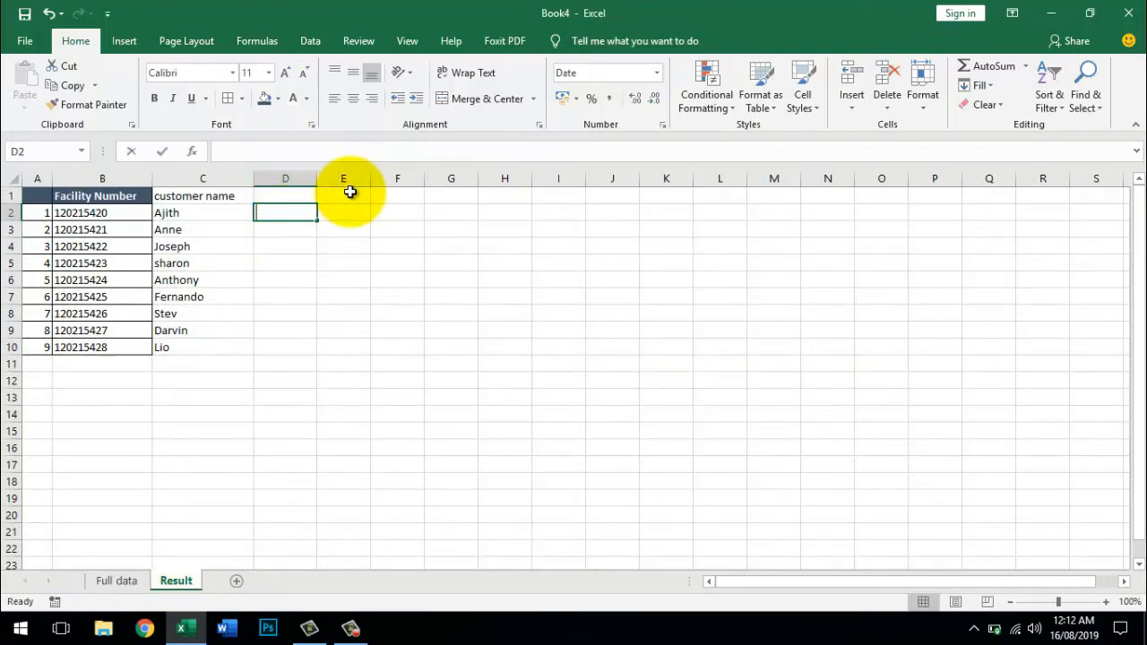
Step: Start a VLOOKUP formula in cell D2 of the Result sheet with column B:B as the lookup value
type("=vlo")
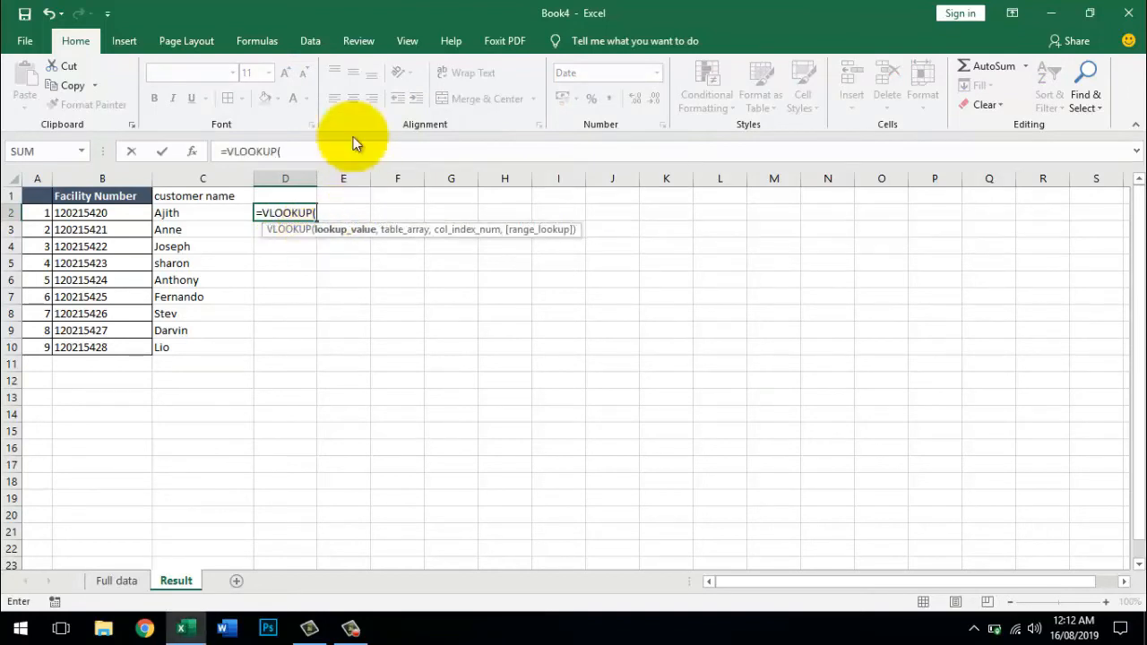
left_click(105, 174)
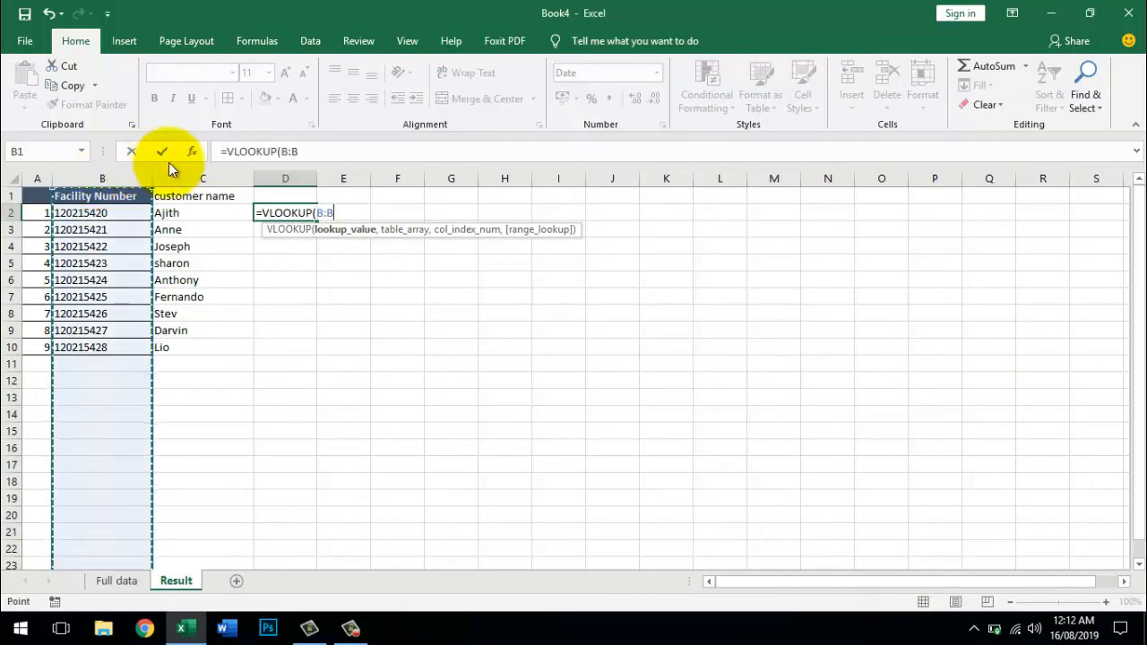
type(",")
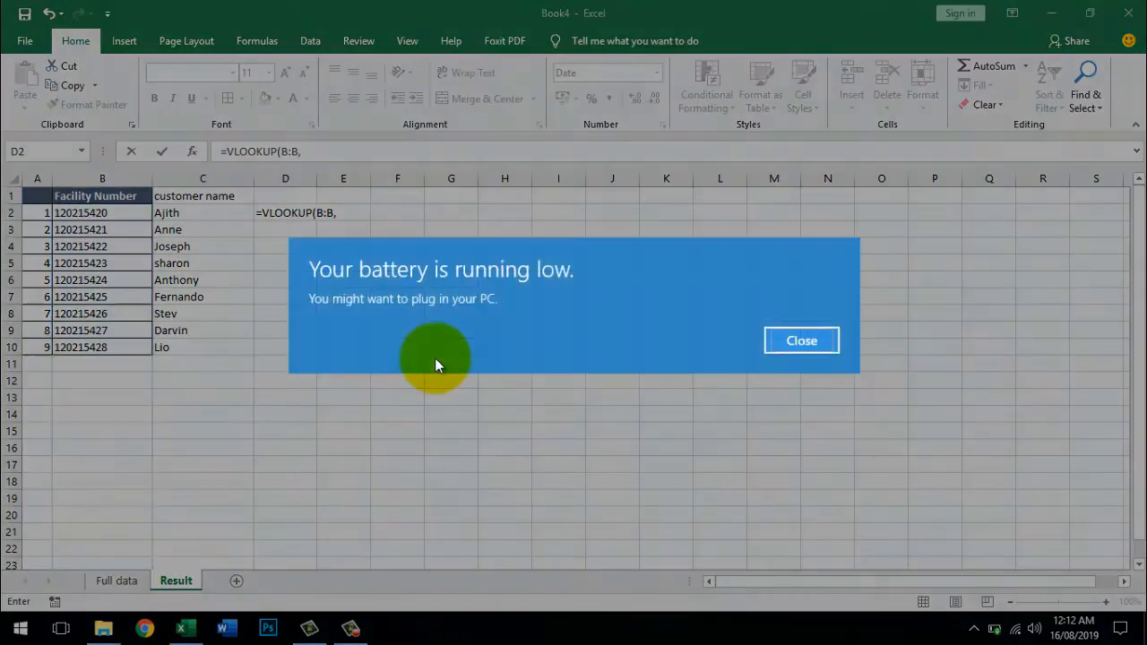
left_click(802, 341)
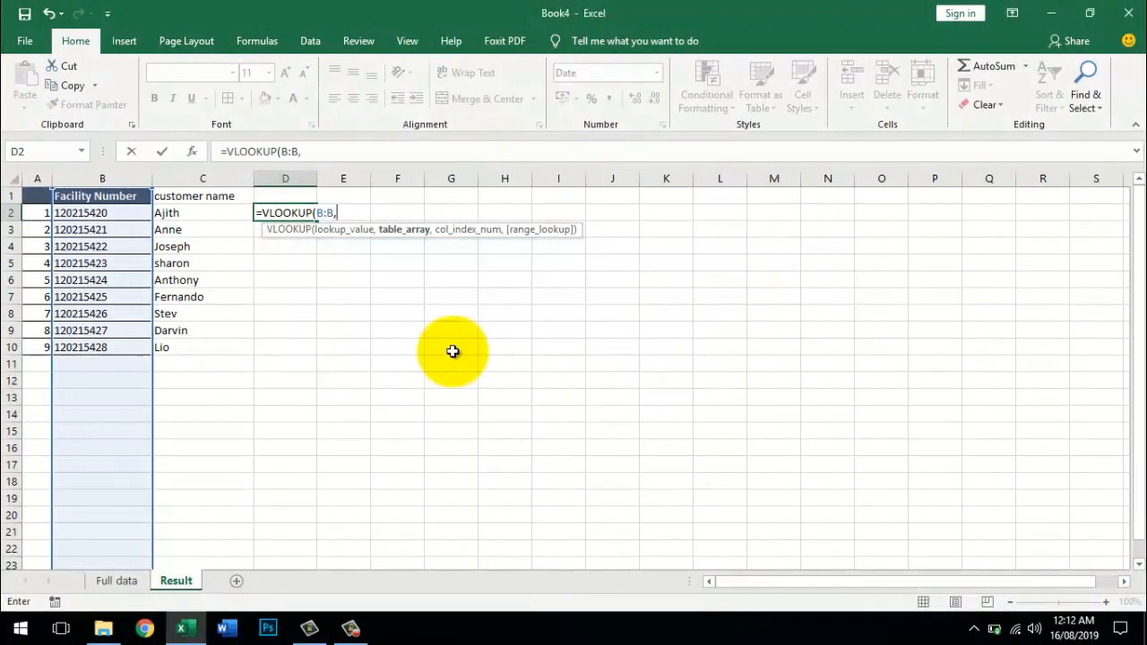
Step: Complete the D2 formula as =VLOOKUP(B:B,'Full data'!A:D,4,0), using columns A:D of the Full data sheet and column index 4
left_click(115, 581)
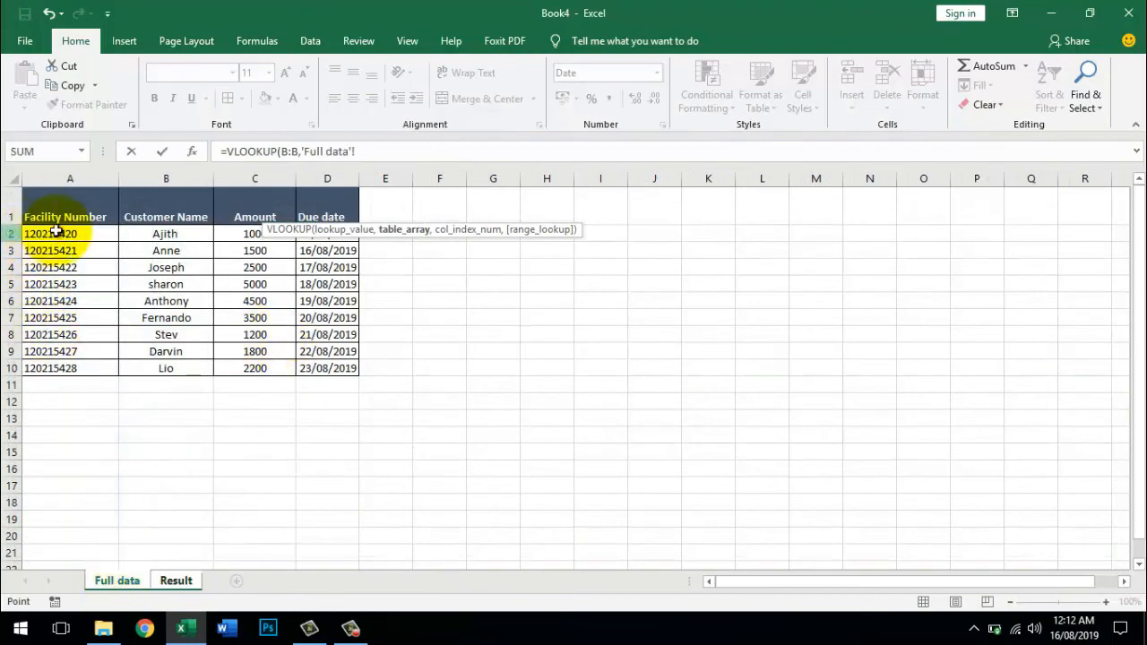
left_click_drag(80, 182, 327, 173)
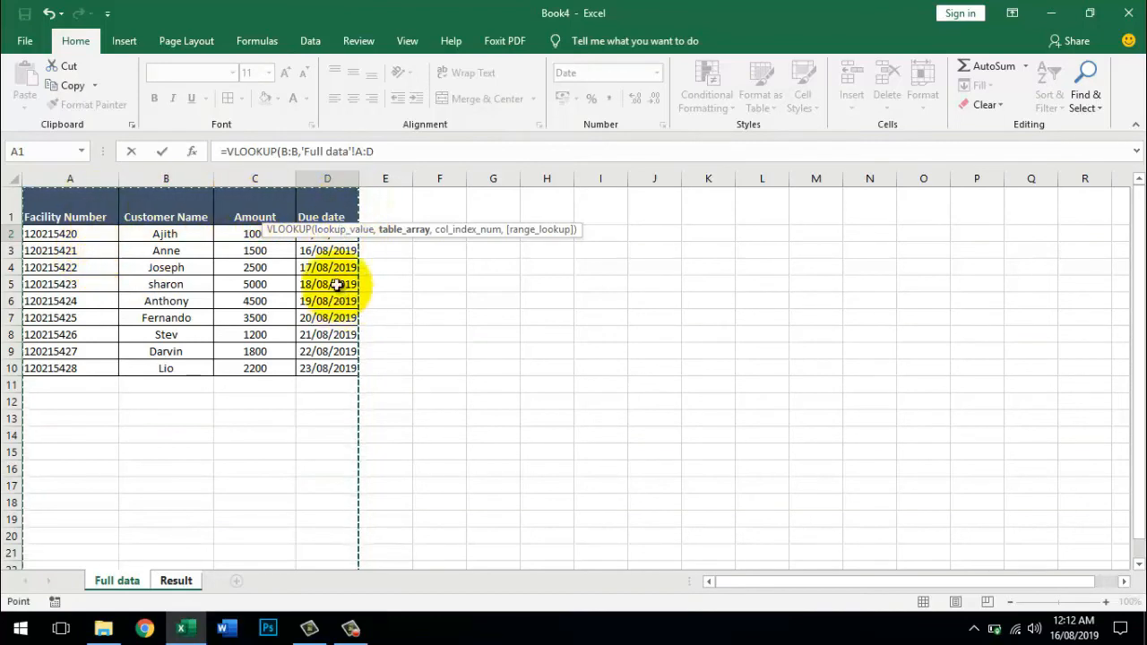
type(",4")
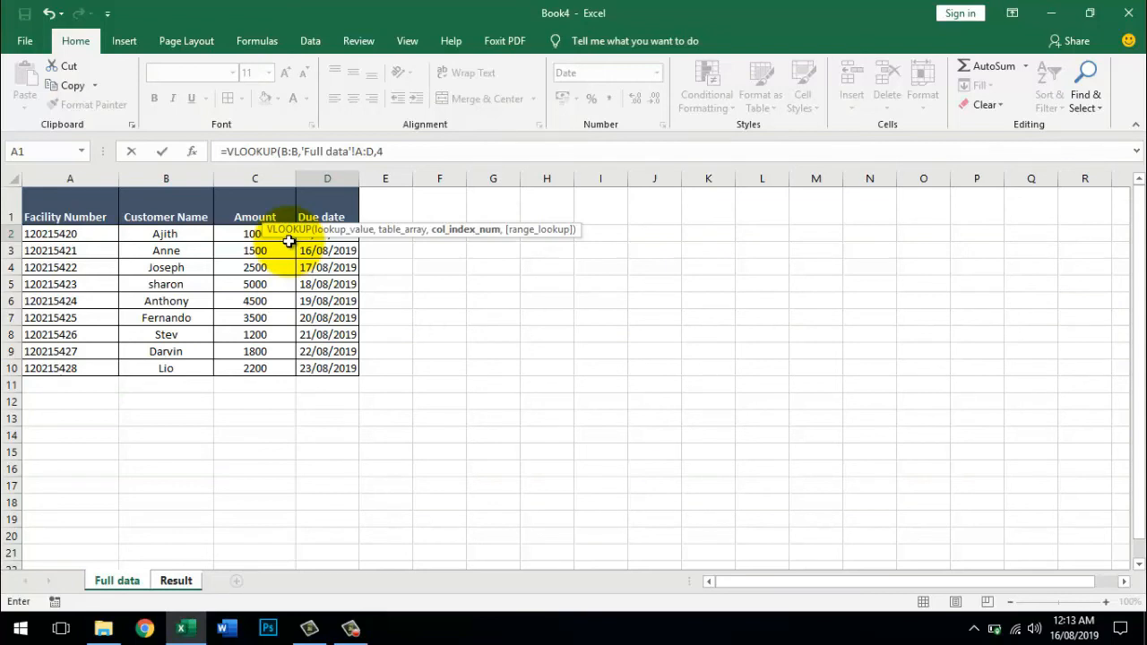
type(",0")
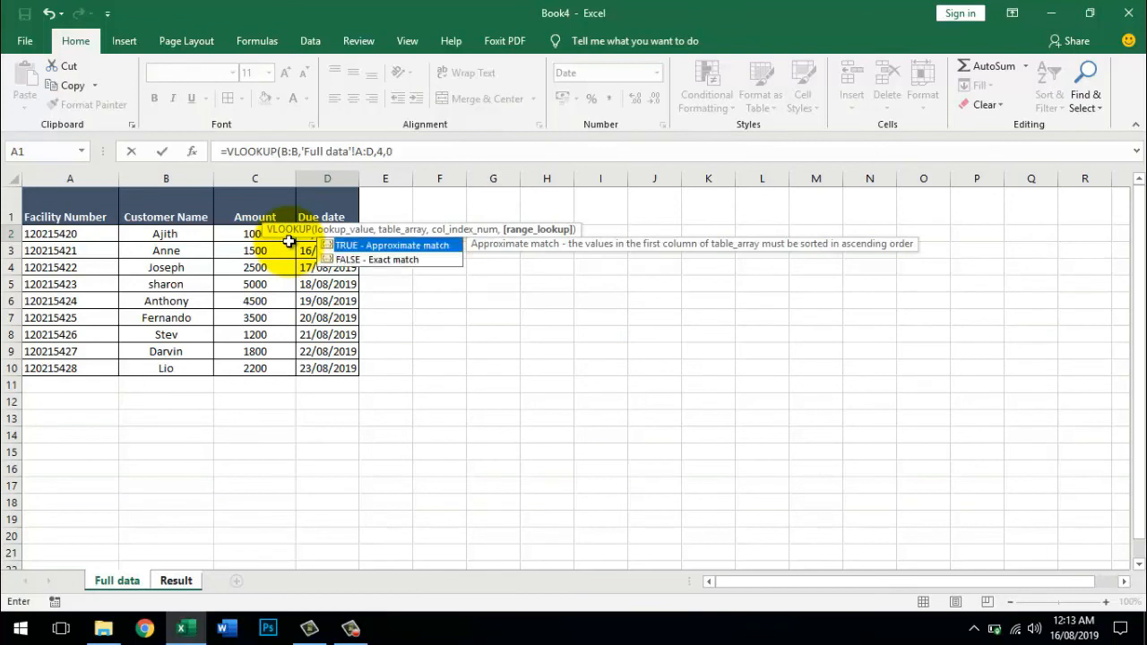
type(")")
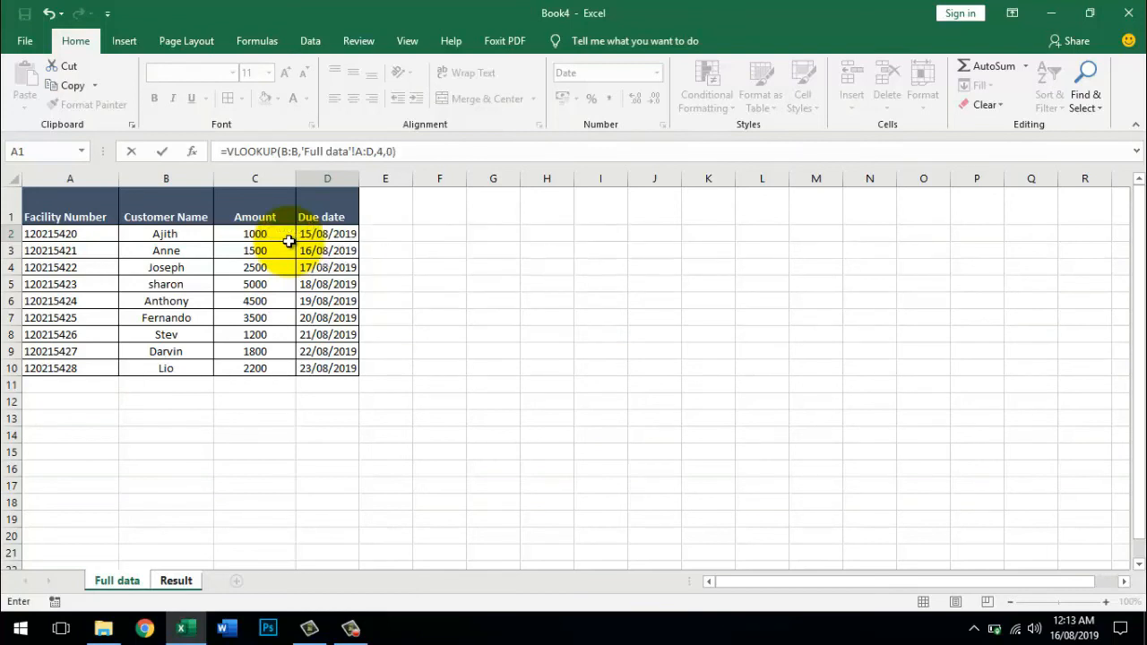
key("Return")
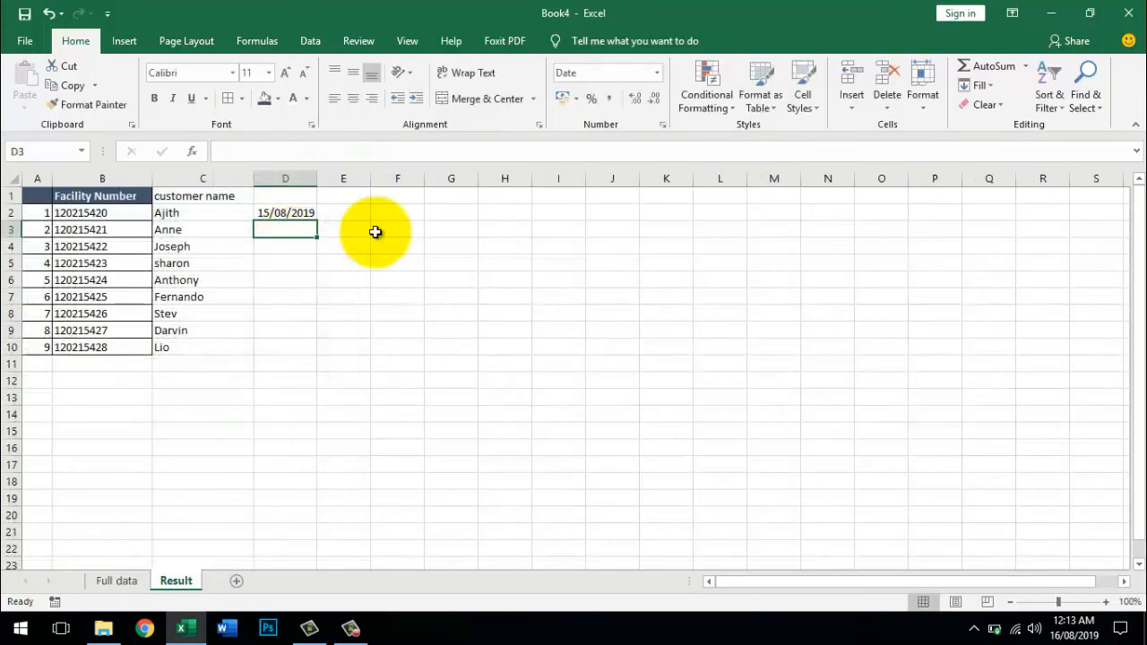
Step: Fill the due date VLOOKUP formula from D2 down to D10 in the Result sheet
left_click(283, 215)
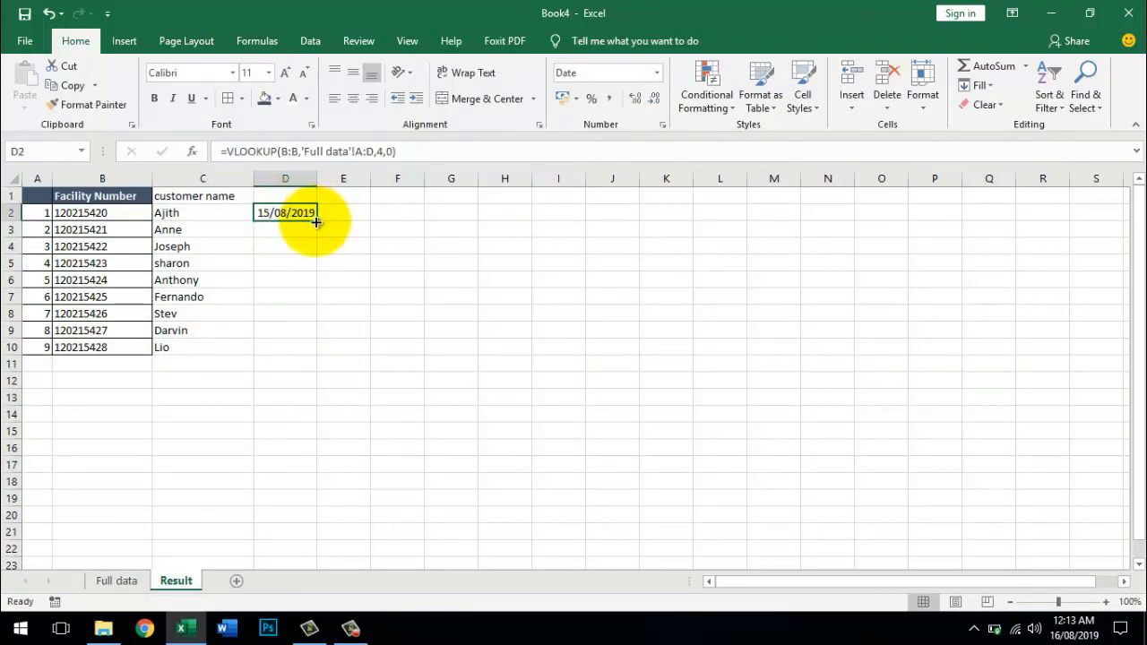
left_click_drag(316, 221, 320, 348)
Step: Enter a header beginning with "d" in cell D1 above the looked-up due dates
left_click(308, 195)
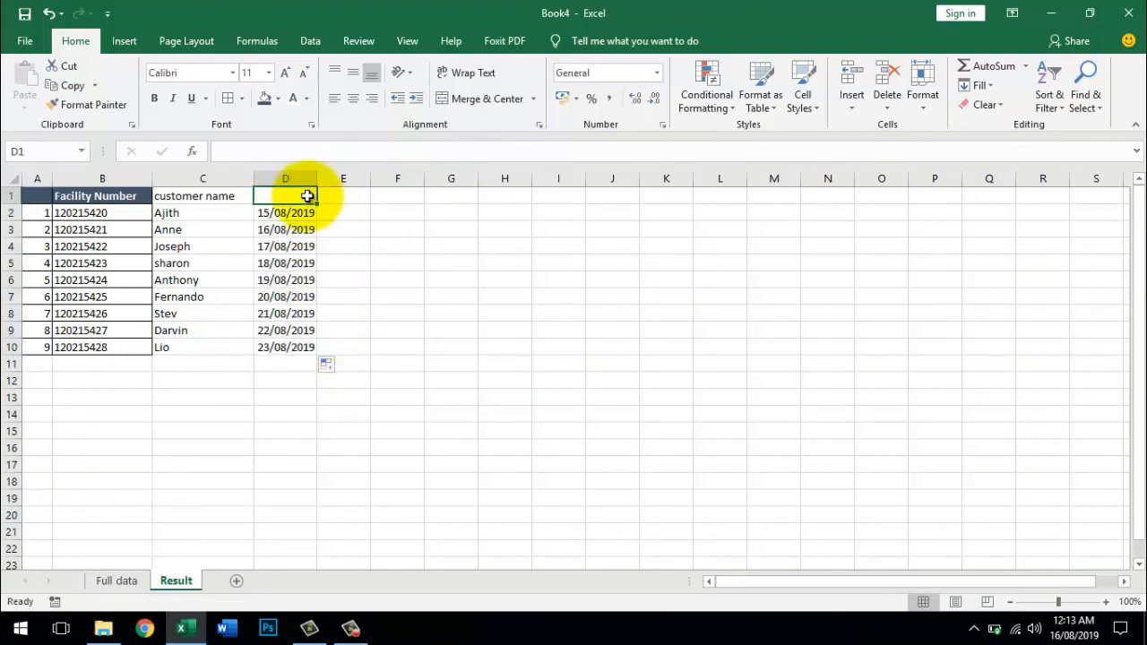
type("d")
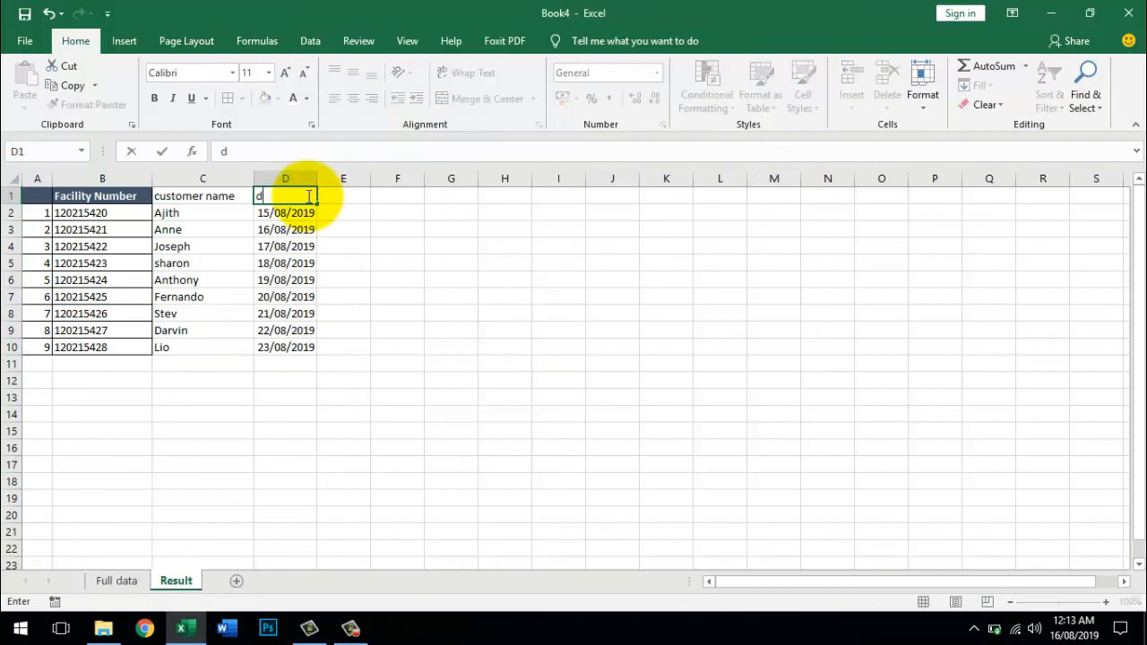